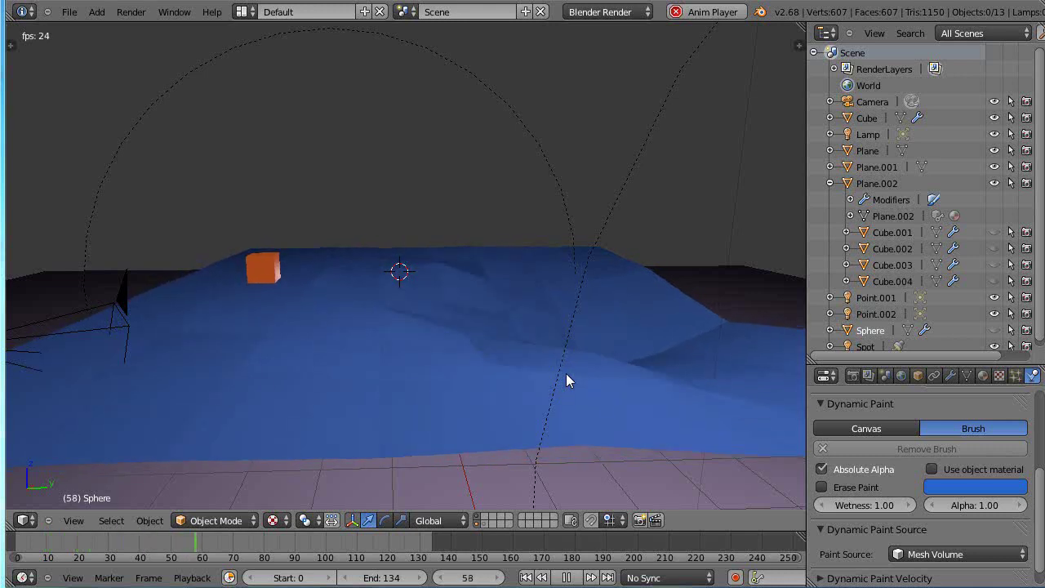
Orbit around the playing simulation and select the orange cube.
middle_drag(494, 392, 463, 436)
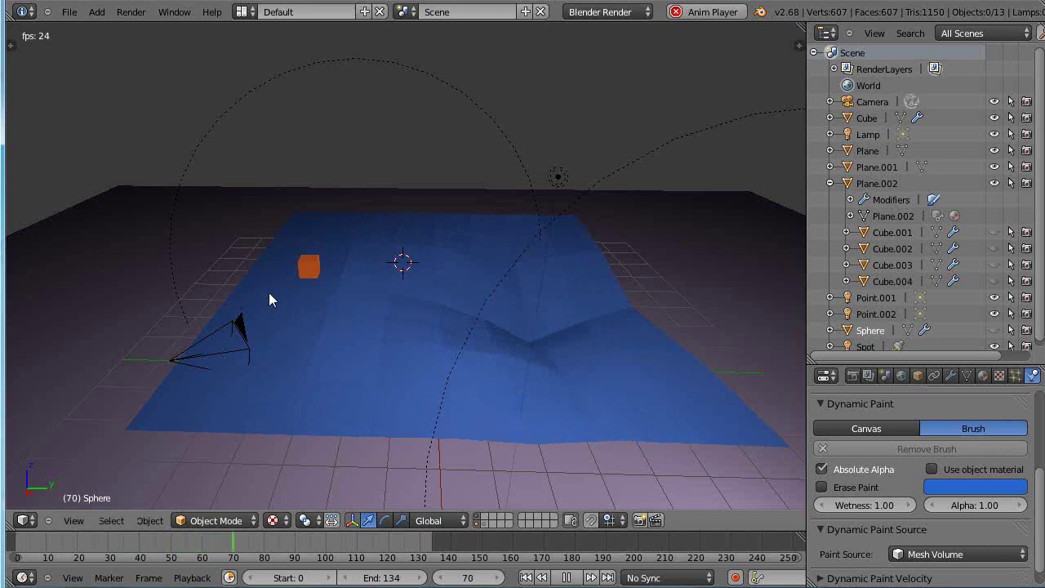
middle_drag(338, 364, 271, 275)
right_click(311, 267)
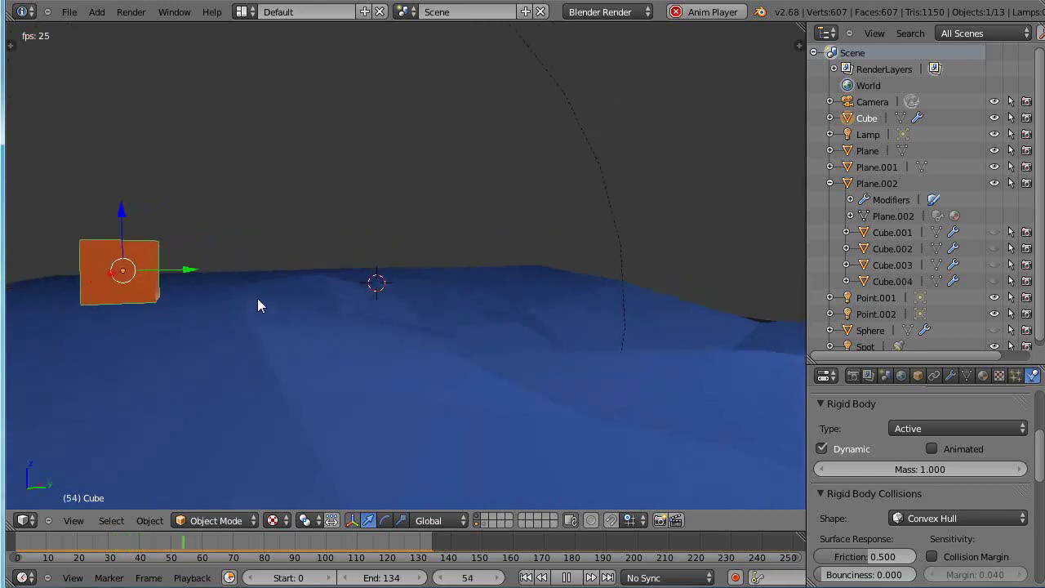
middle_drag(190, 379, 289, 364)
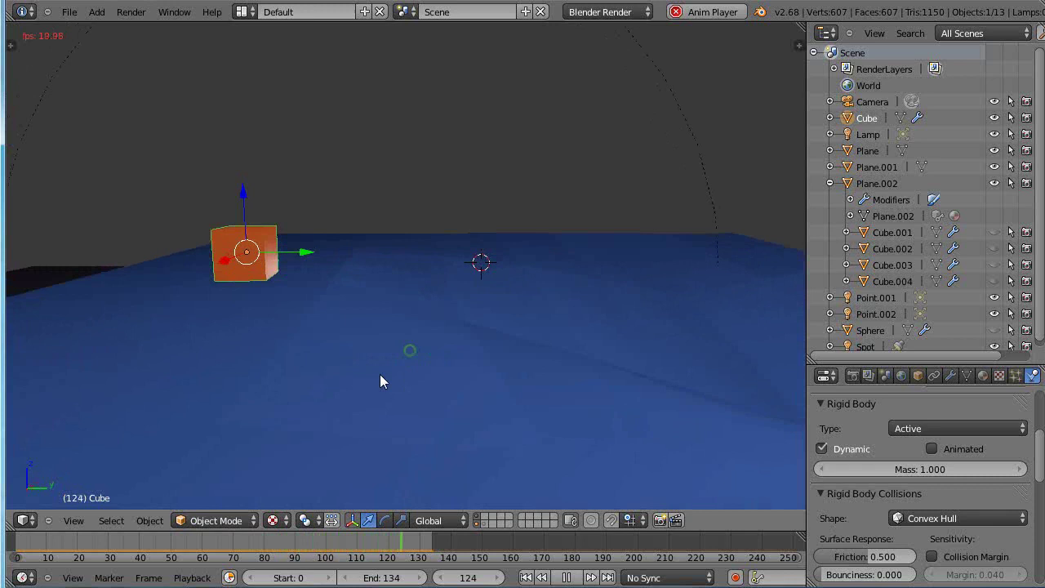
middle_drag(396, 365, 392, 337)
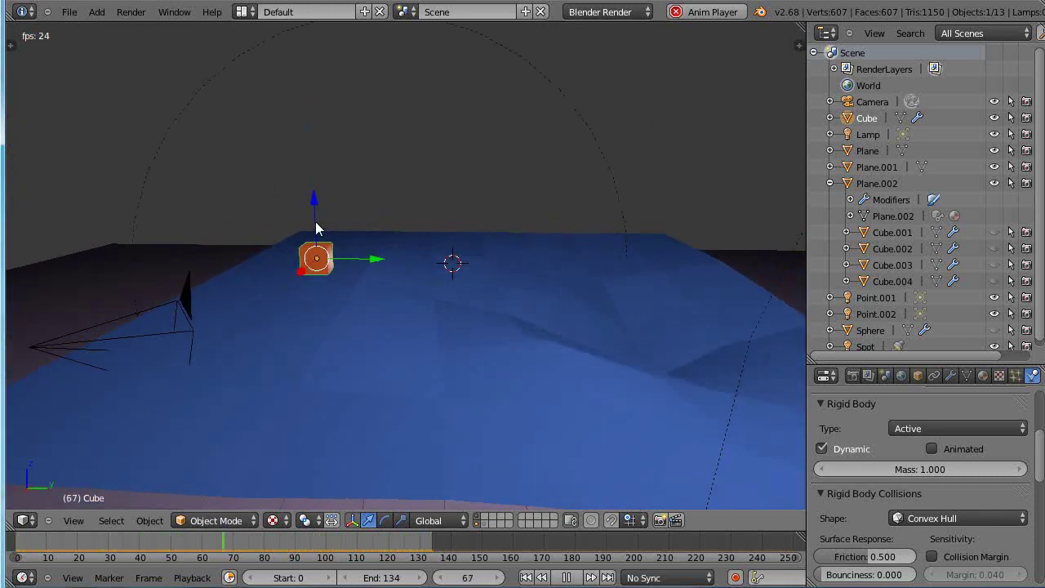
Stop playback, move the cube 2.35 units along Y and slightly up, then replay.
key(Escape)
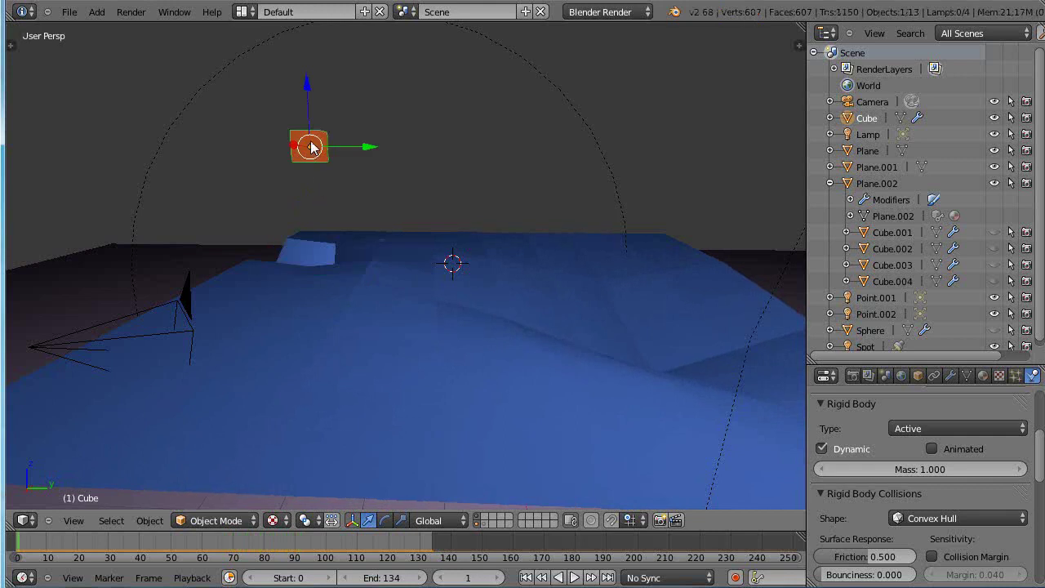
drag(368, 148, 545, 170)
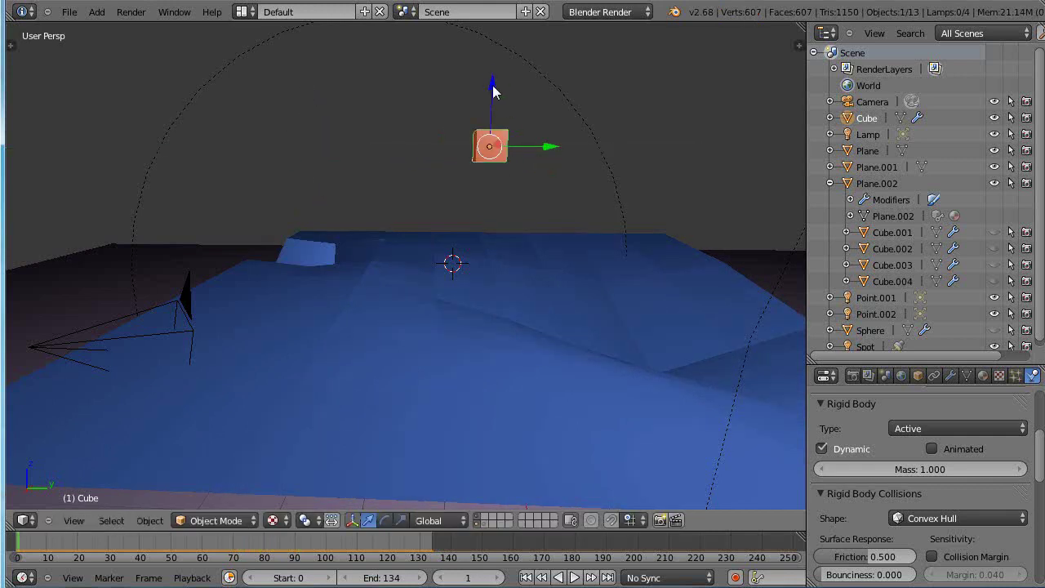
drag(494, 91, 494, 83)
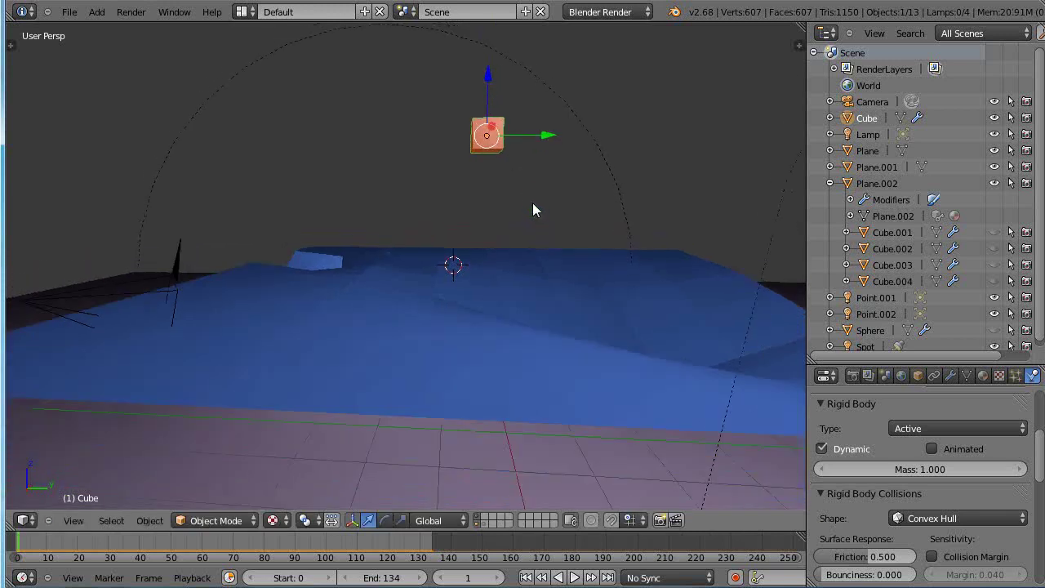
scroll(497, 308, down, 2)
middle_drag(501, 320, 471, 348)
key(alt+a)
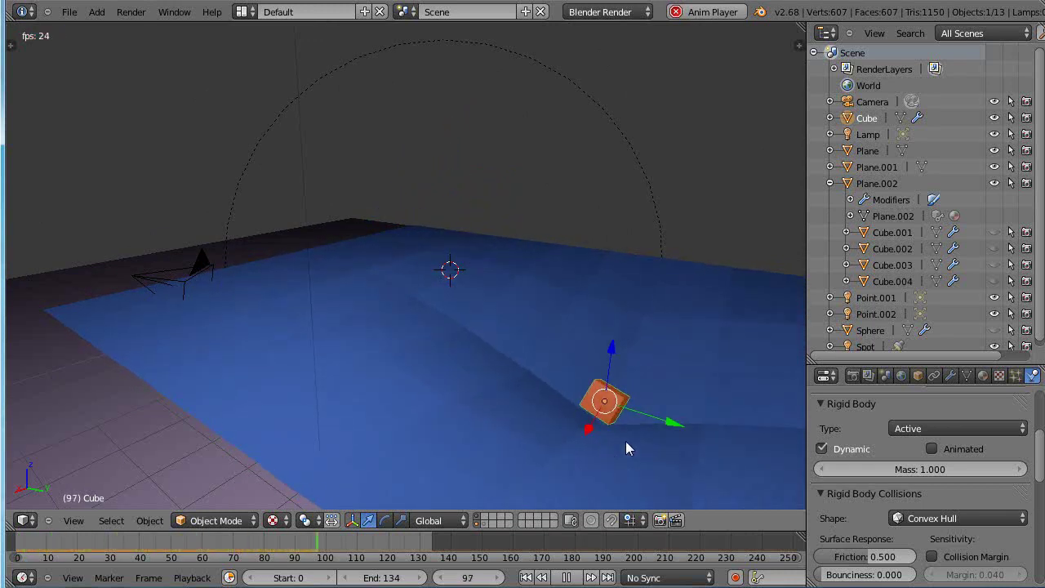
middle_drag(626, 441, 803, 59)
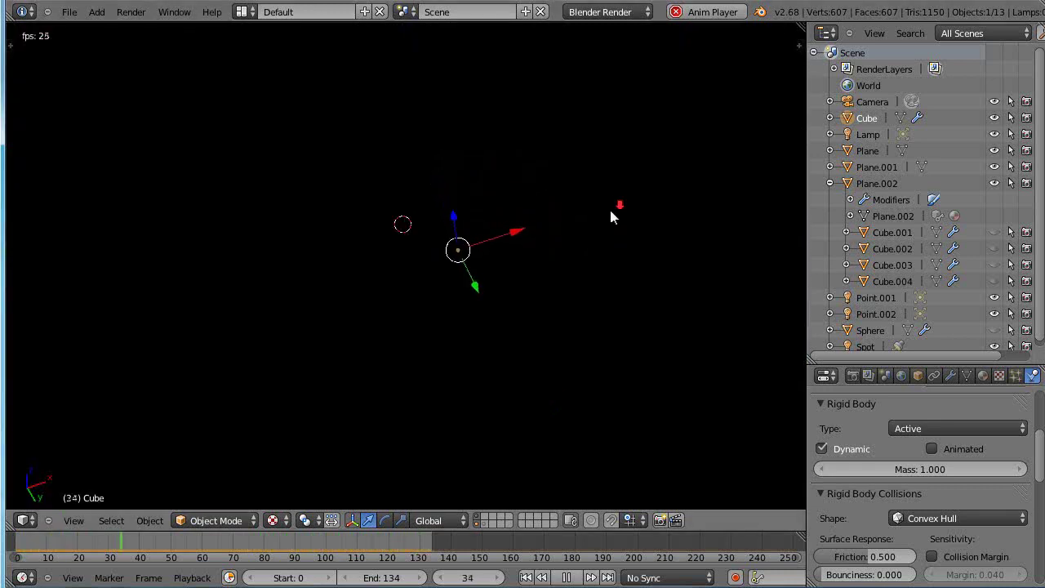
middle_drag(609, 207, 512, 347)
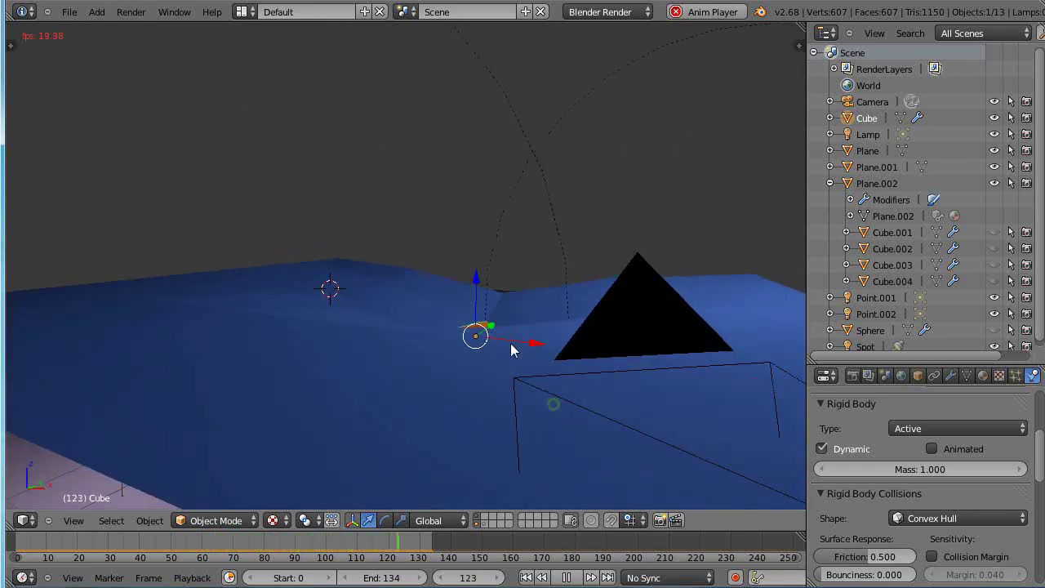
middle_drag(586, 396, 423, 422)
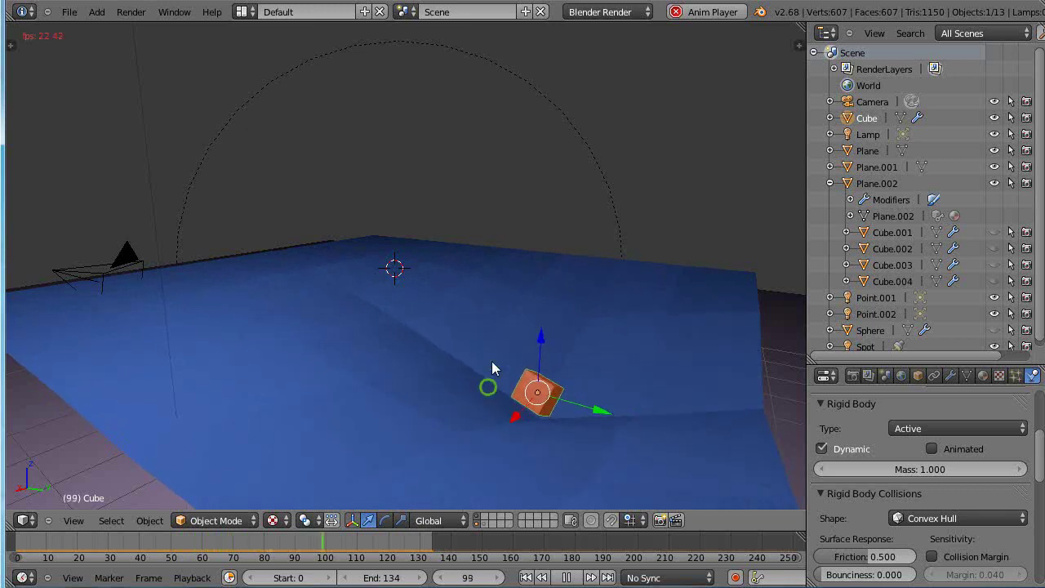
middle_drag(490, 367, 618, 378)
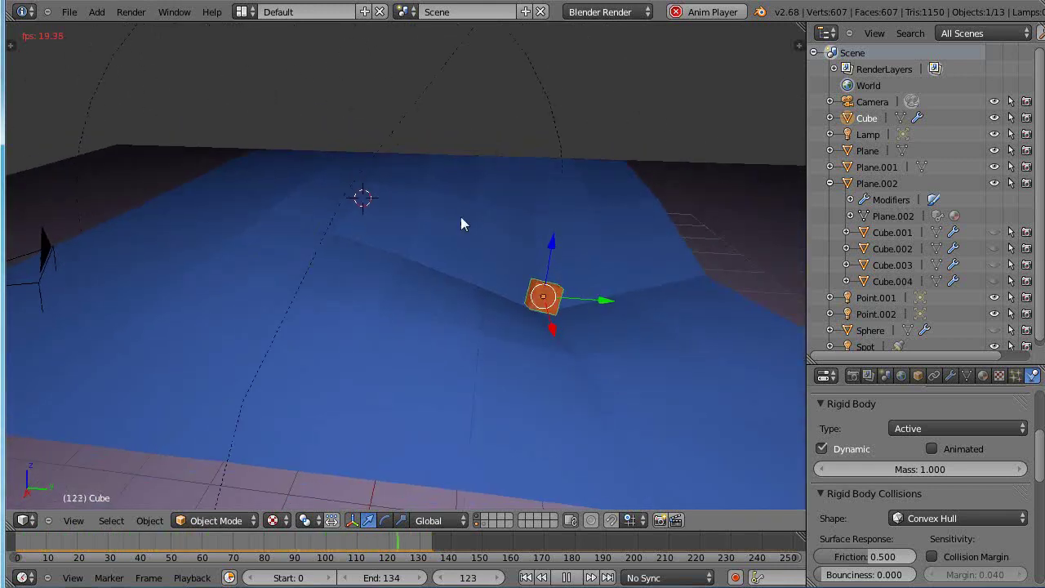
Select Plane.002 to show its Dynamic Paint Waves canvas settings, then stop playback at frame 1.
right_click(493, 359)
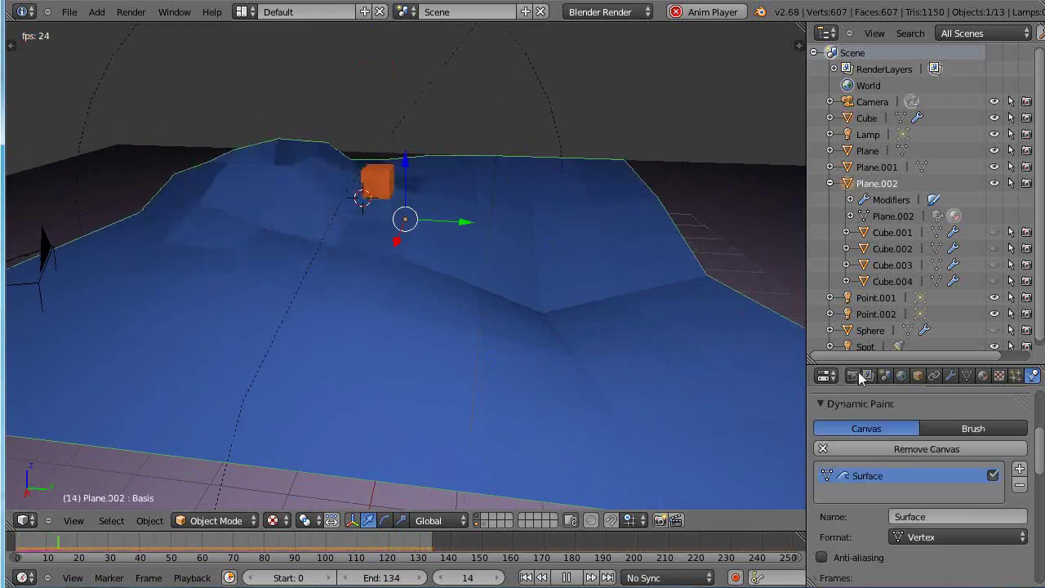
scroll(883, 473, down, 3)
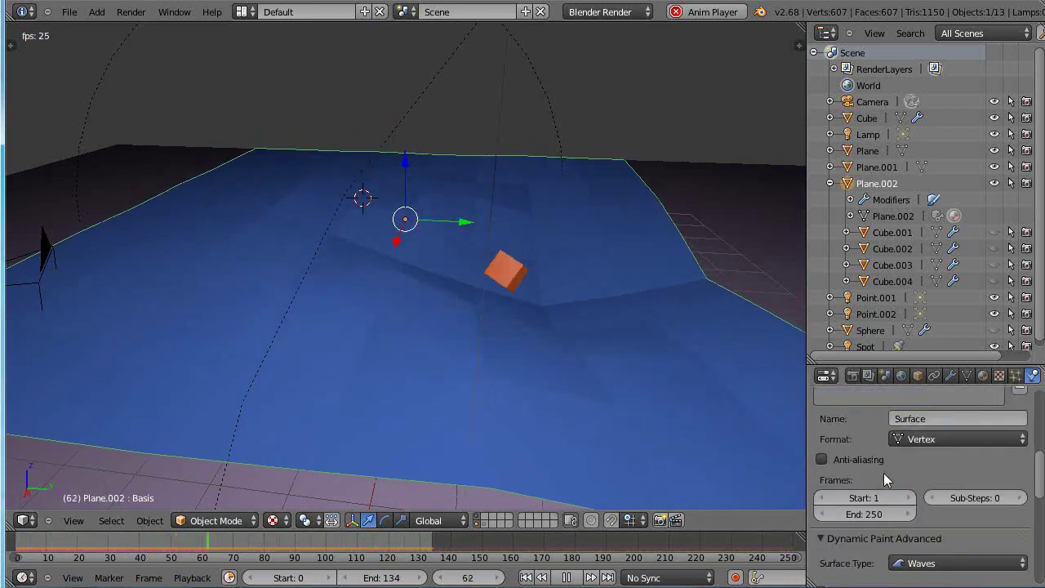
middle_drag(355, 362, 184, 211)
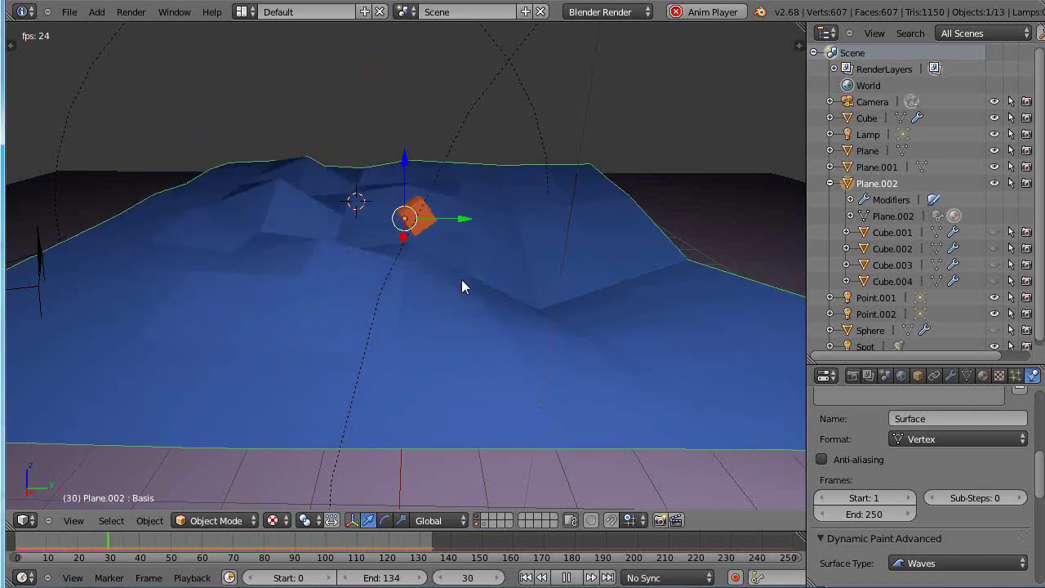
key(Escape)
middle_drag(461, 280, 452, 305)
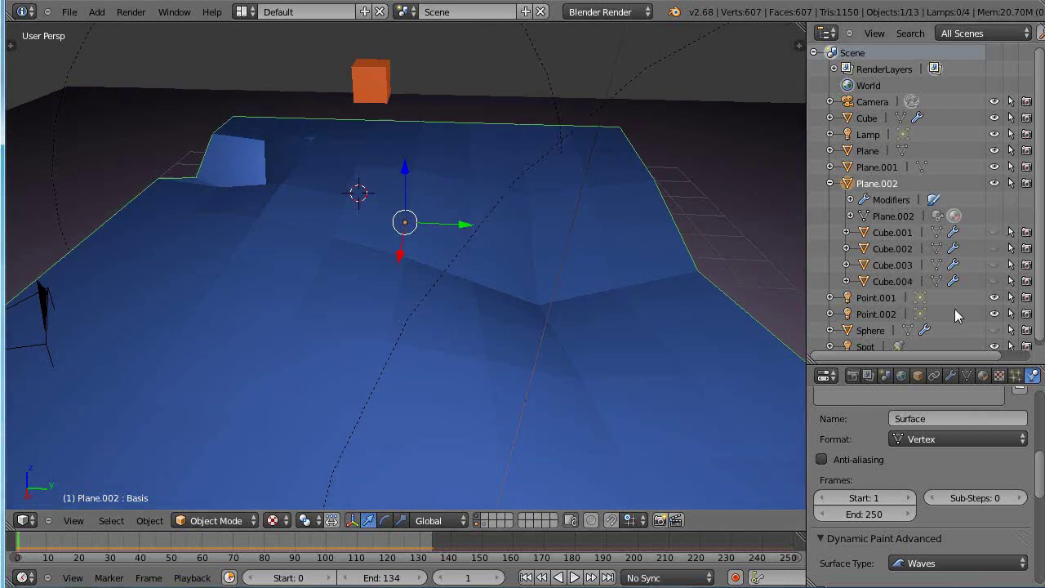
Unhide the four slabs Cube.001–Cube.004 in the Outliner.
click(993, 281)
click(993, 264)
click(994, 248)
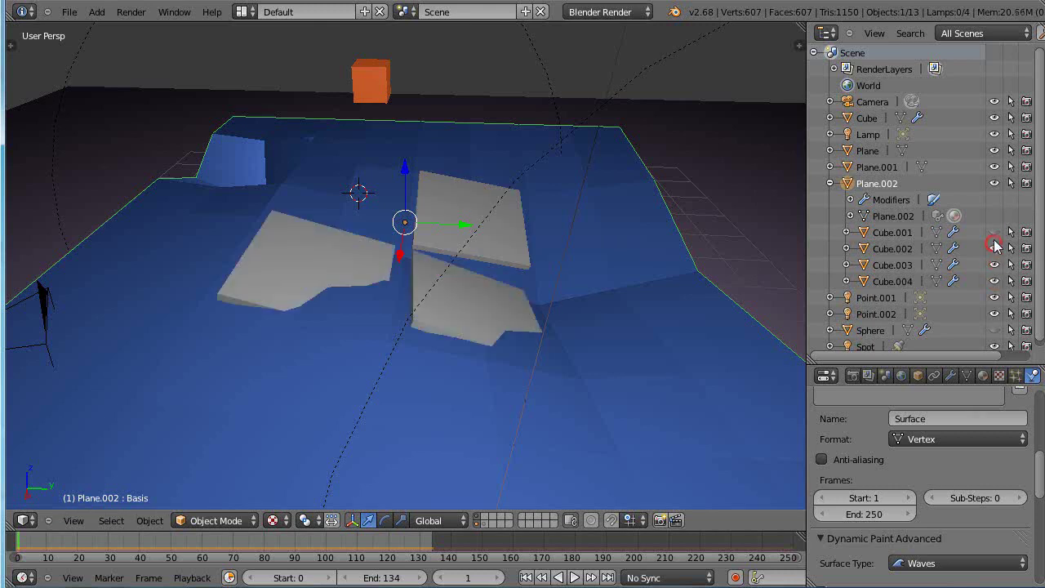
click(994, 232)
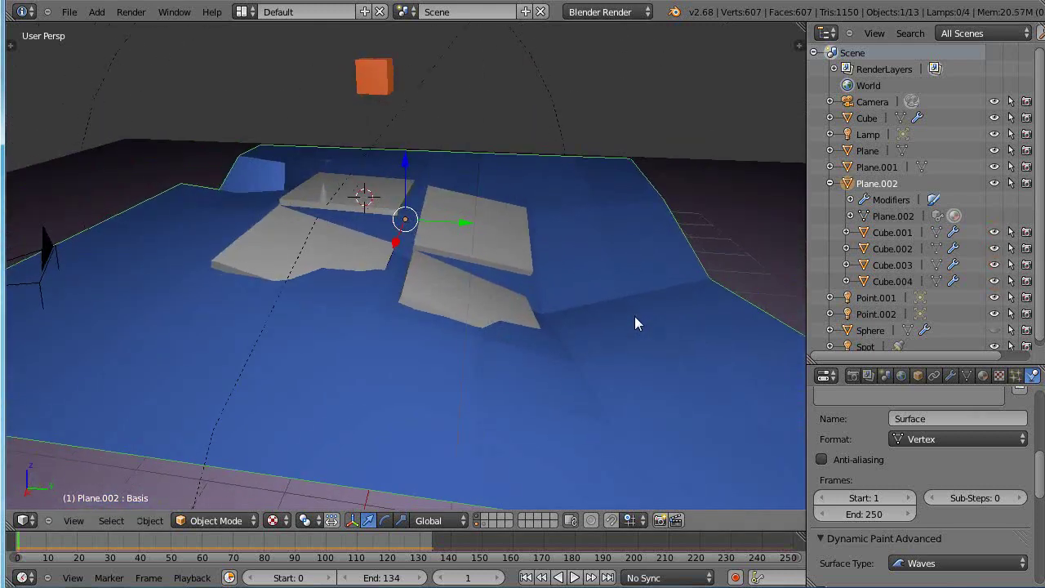
Show the tool shelf and select the slabs Cube.002, Cube.004 and Cube.003 in turn.
right_click(275, 224)
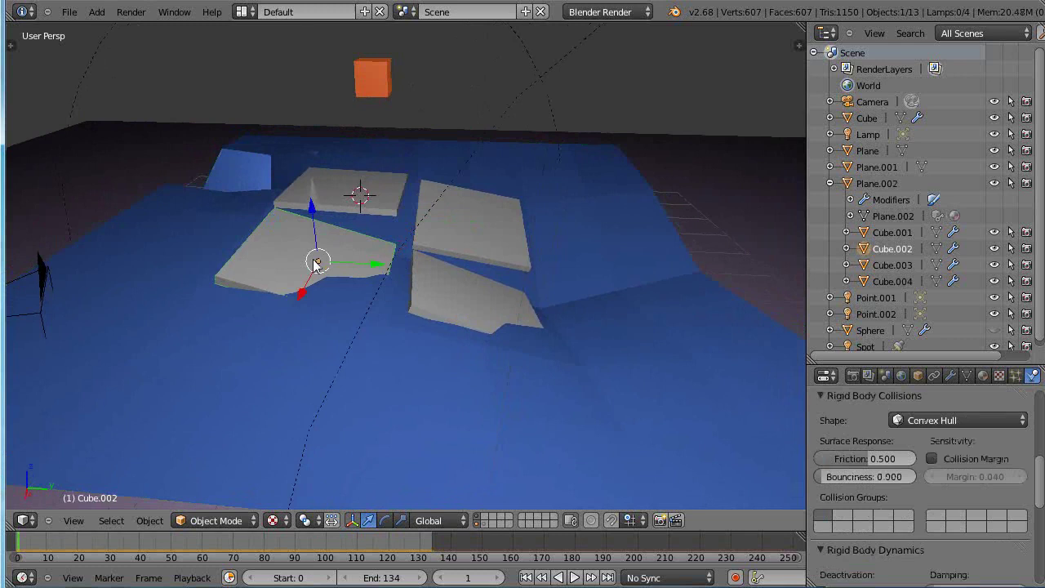
key(t)
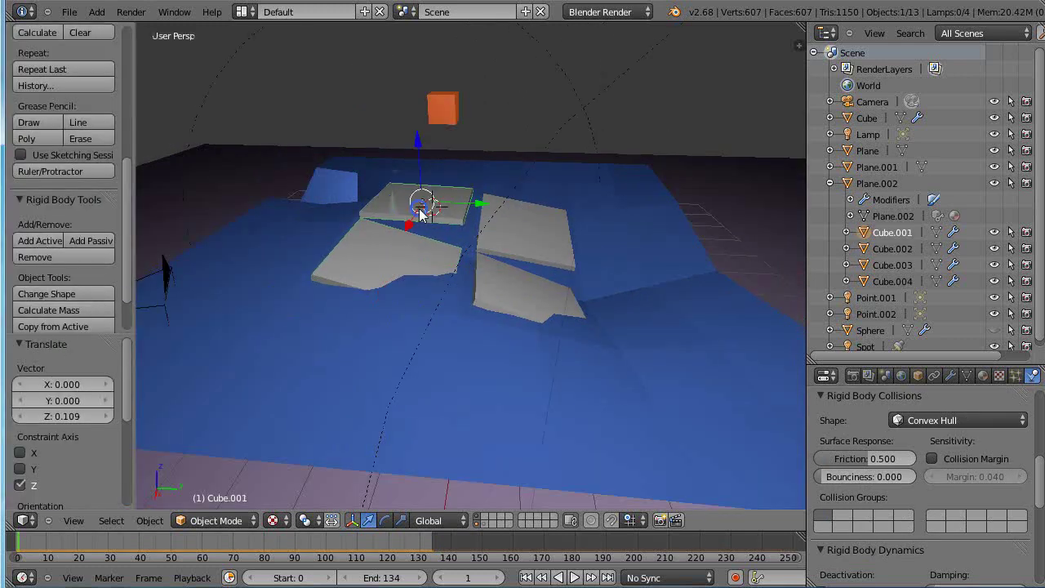
right_click(546, 237)
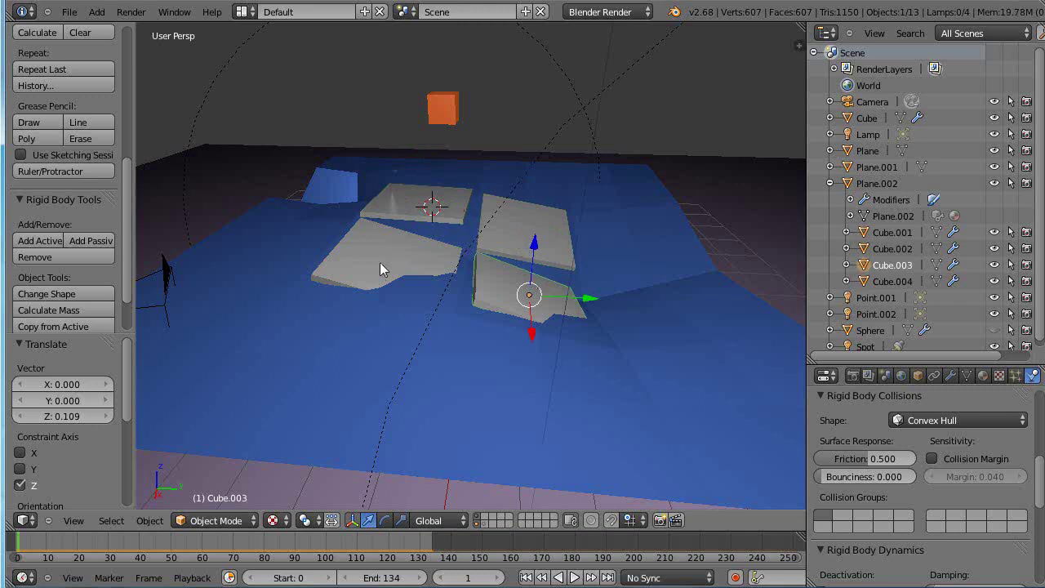
right_click(380, 269)
right_click(560, 253)
right_click(539, 287)
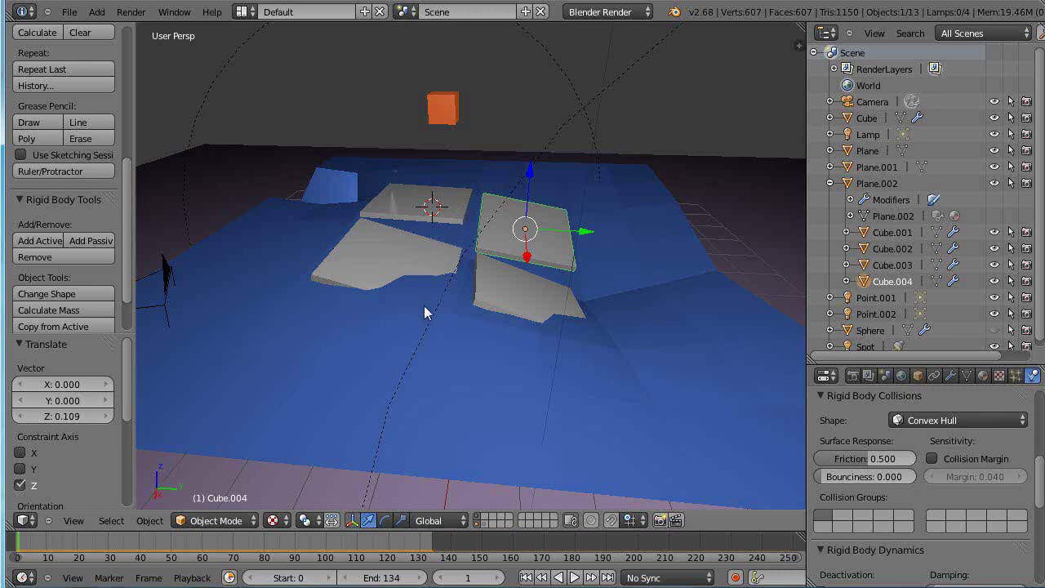
Step the animation one frame and orbit to check the slabs on the wave surface.
scroll(452, 376, down, 3)
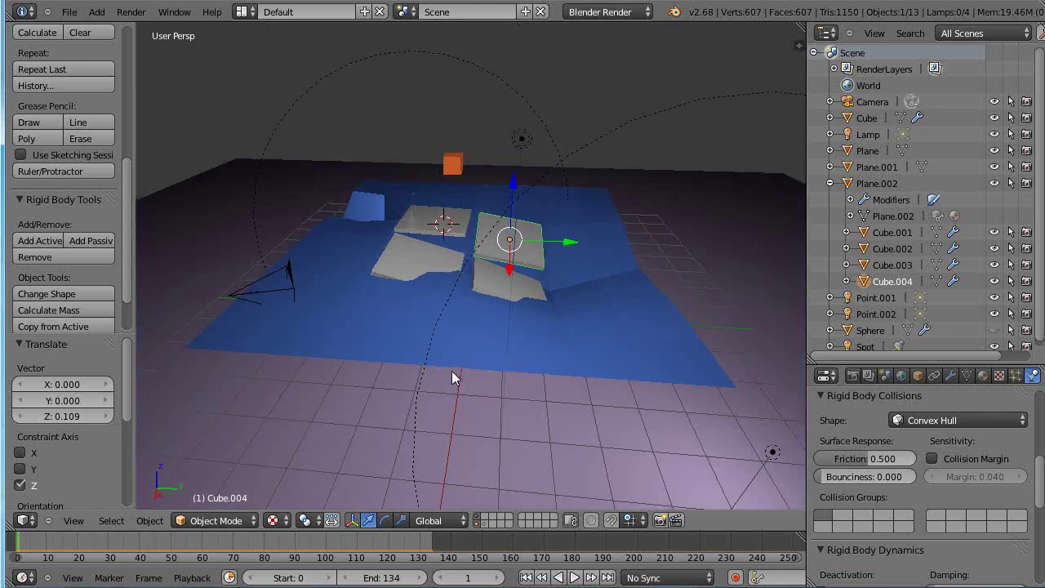
click(22, 543)
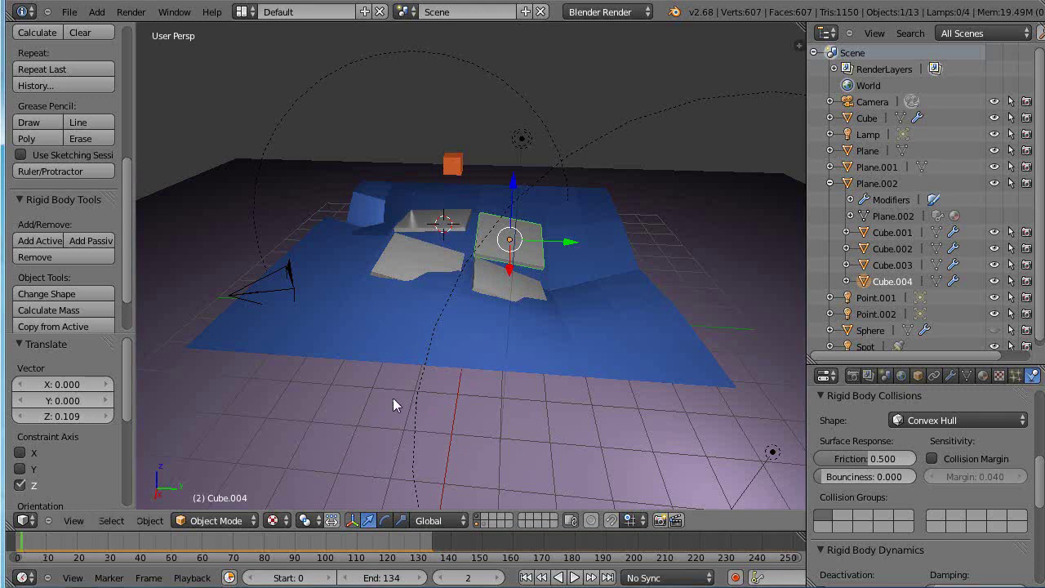
middle_drag(411, 373, 406, 281)
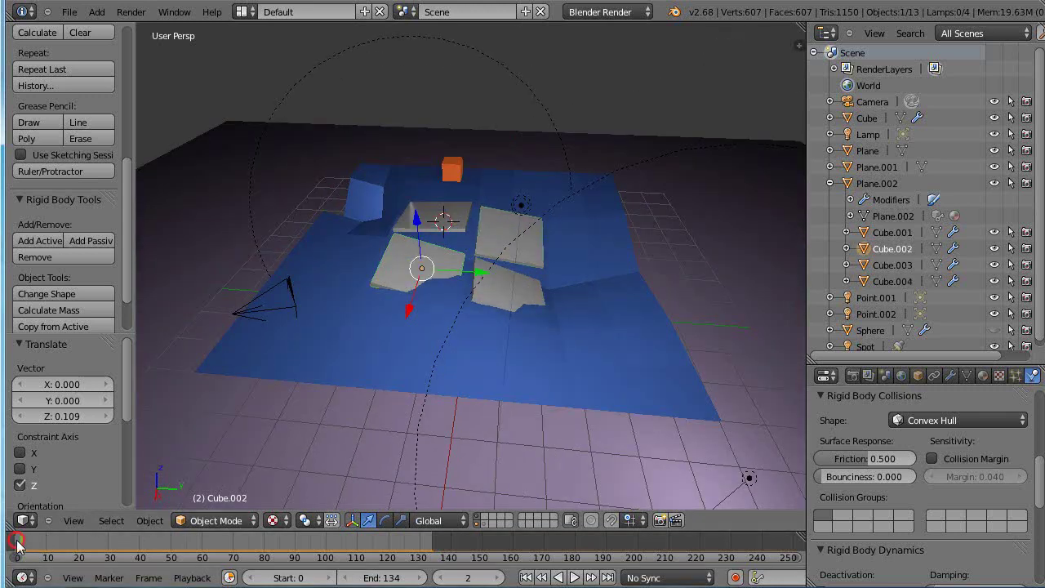
middle_drag(354, 378, 374, 330)
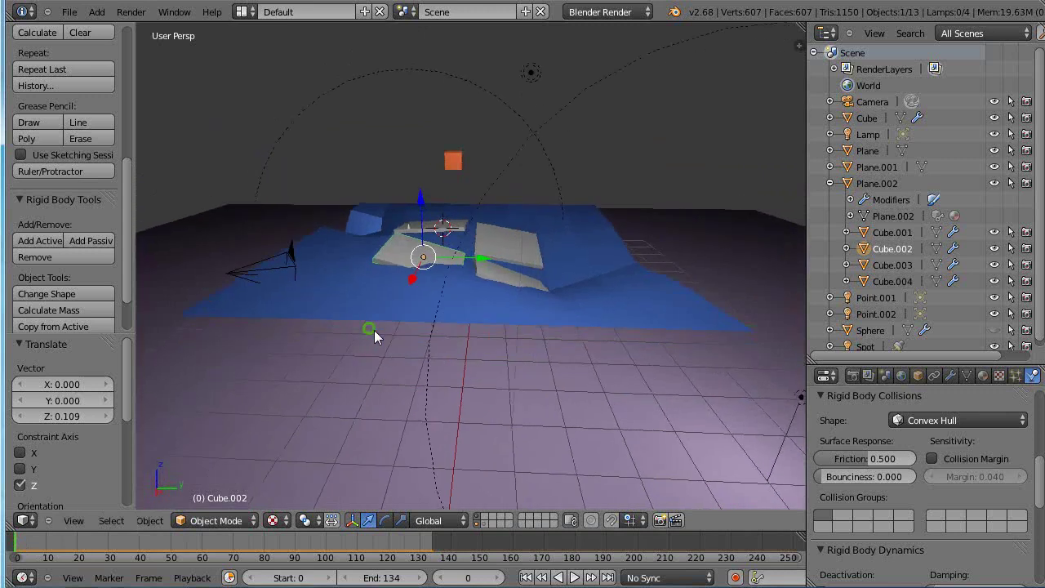
scroll(373, 330, up, 5)
scroll(438, 347, down, 5)
mouse_move(465, 337)
middle_down()
mouse_move(471, 291)
mouse_move(471, 358)
mouse_move(467, 318)
middle_up()
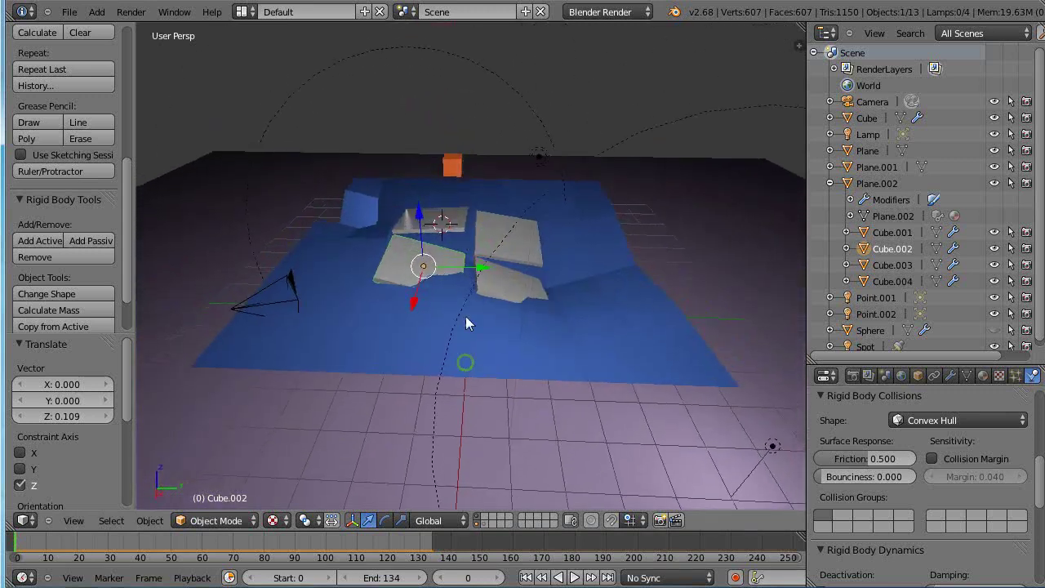
Duplicate Cube.002 along X as Cube.005 and clear its rotation.
key(shift+d)
key(x)
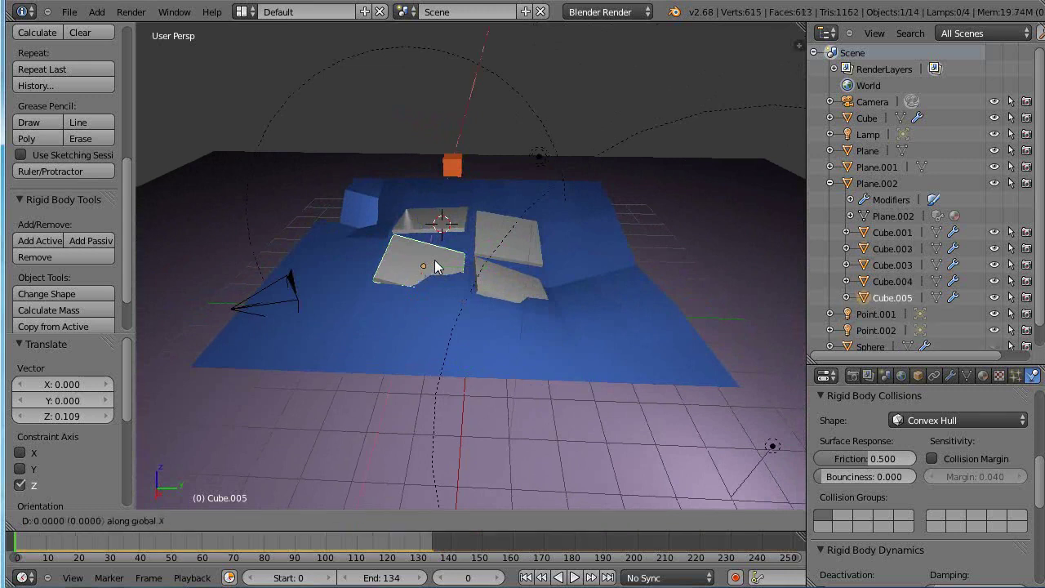
click(416, 332)
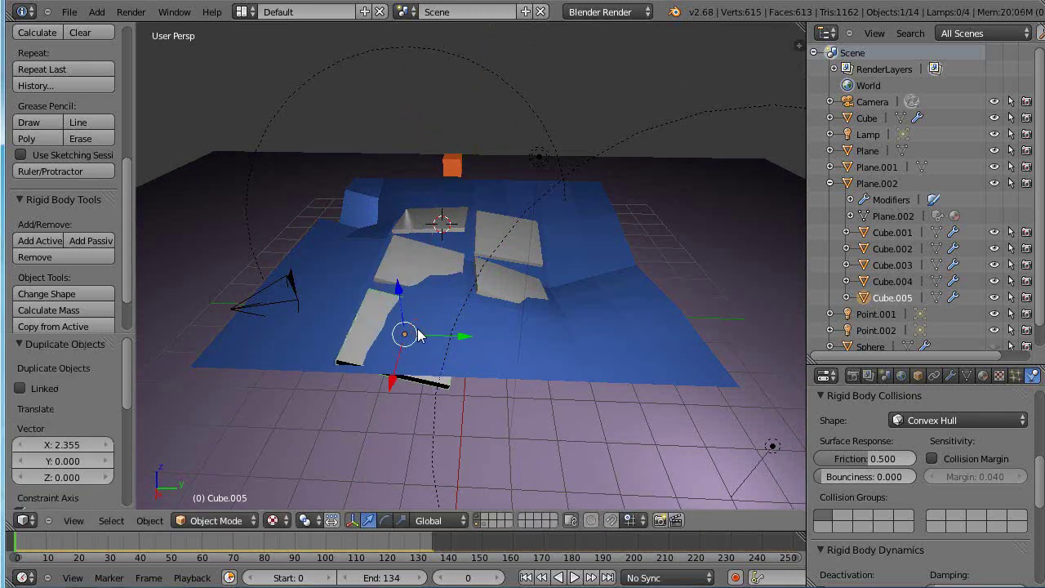
key(alt+r)
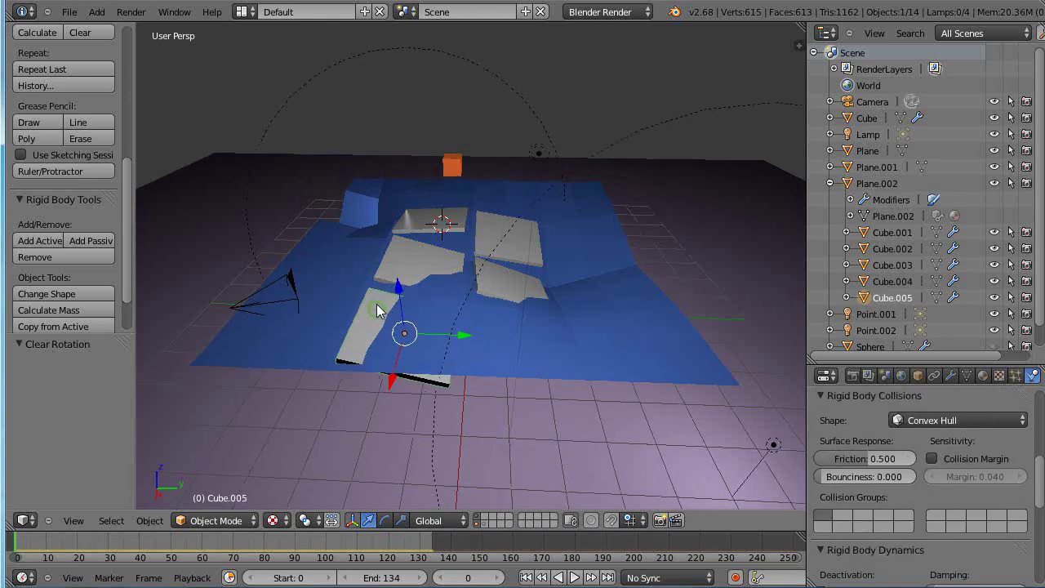
Move Cube.005 along Z, Y and X toward the other slabs.
middle_drag(377, 310, 403, 292)
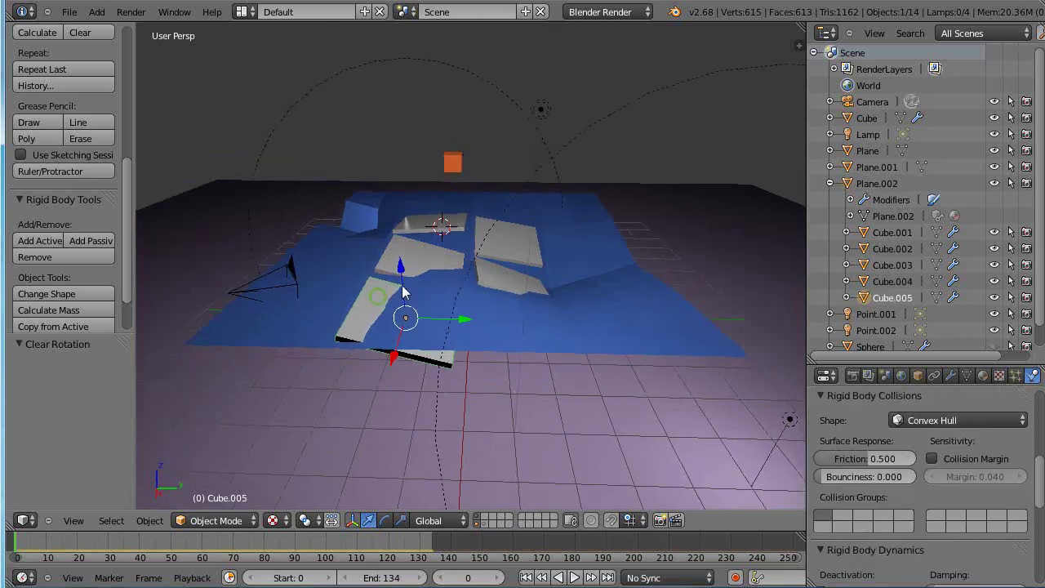
drag(400, 270, 401, 248)
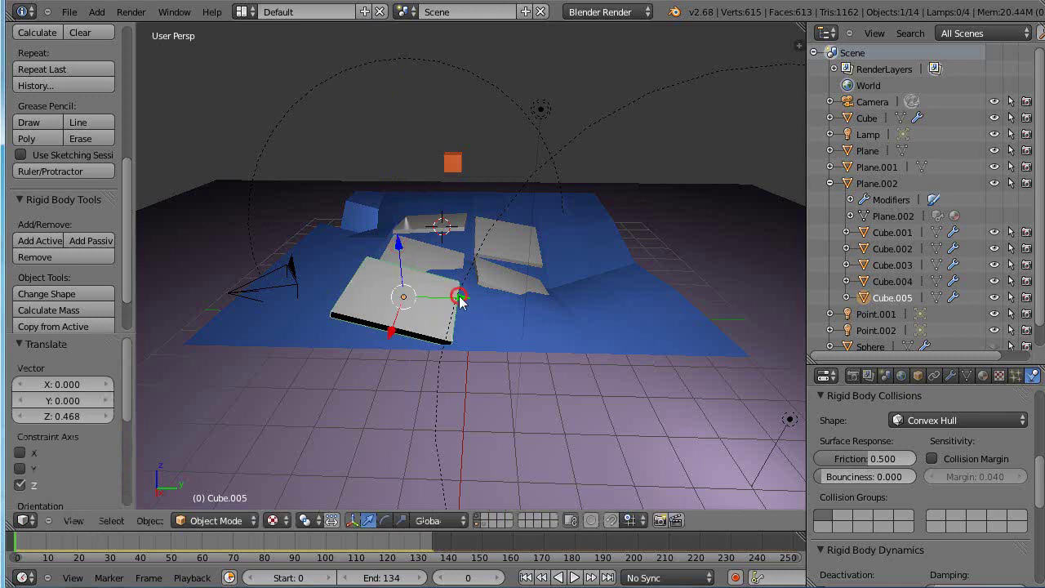
drag(459, 301, 421, 320)
middle_drag(420, 321, 494, 367)
drag(493, 420, 429, 315)
drag(453, 248, 400, 274)
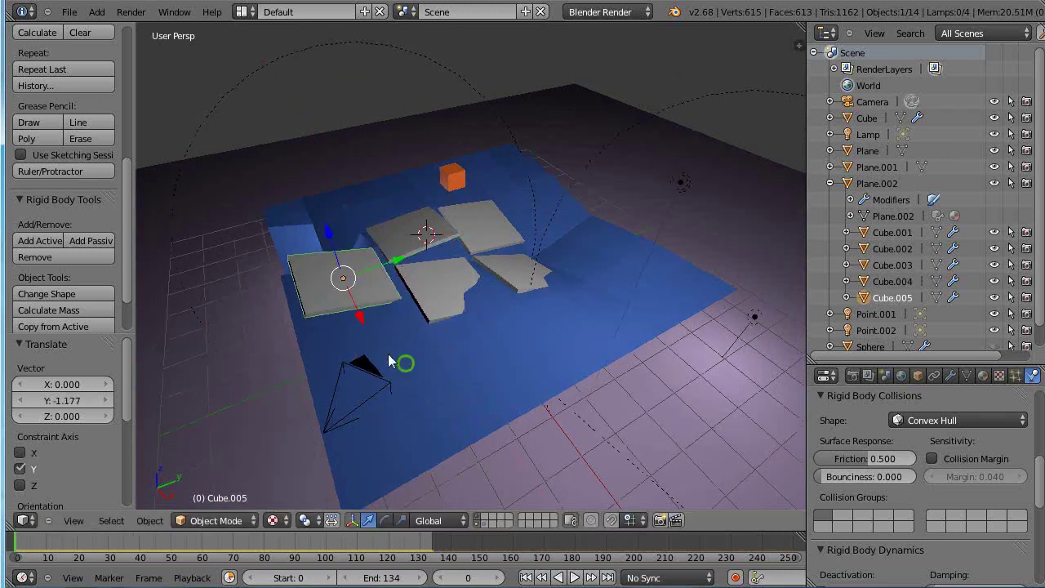
middle_drag(401, 274, 476, 199)
Tilt Cube.005 17 degrees about X and lower it along Z.
key(r)
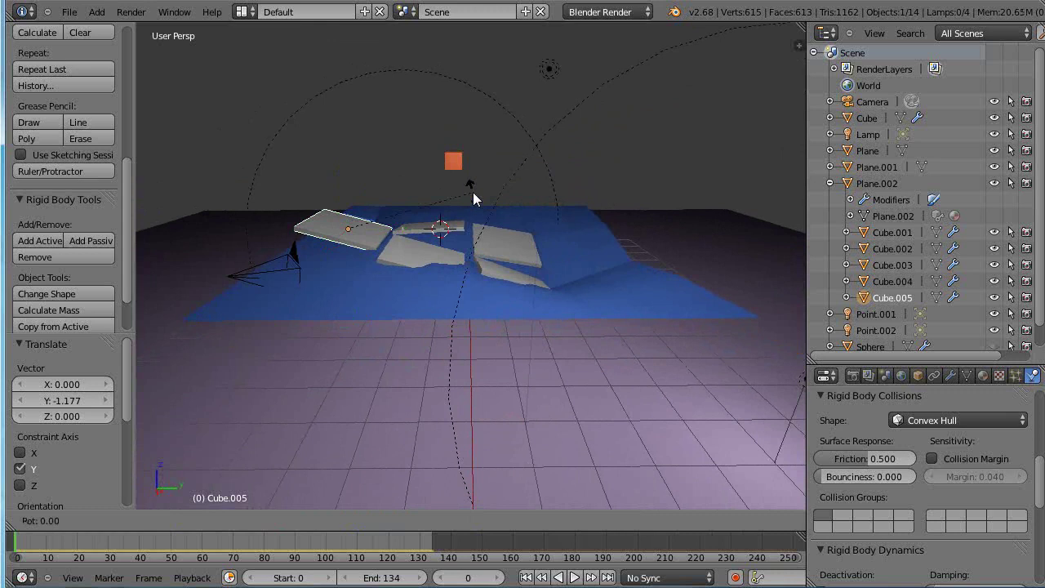
key(x)
click(429, 174)
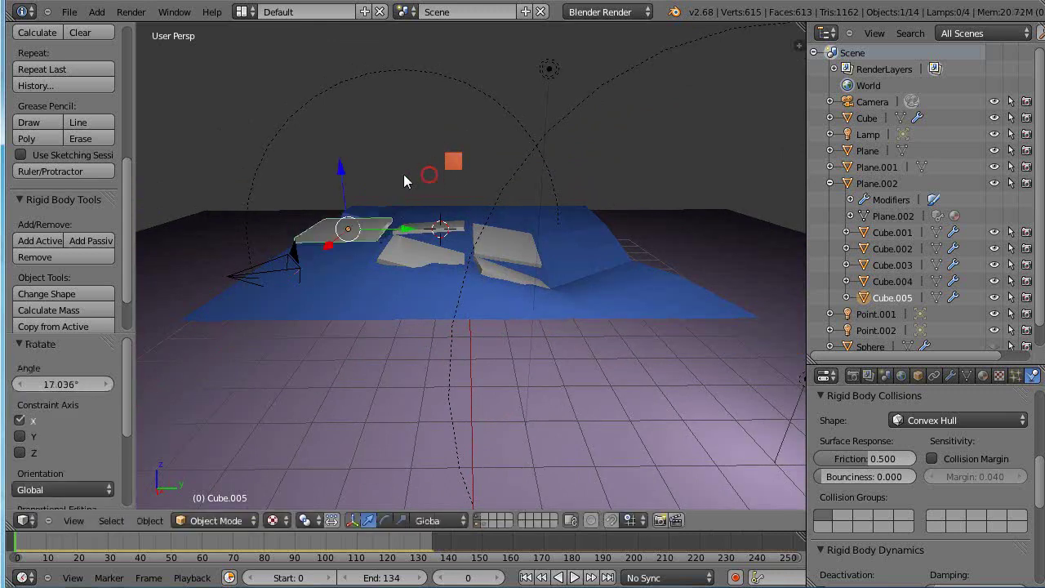
key(g)
key(z)
click(341, 180)
Tilt Cube.005 -0.617° about Y, raise it 0.048 along Z, and hide the Tool Shelf.
middle_drag(343, 175, 571, 263)
key(r)
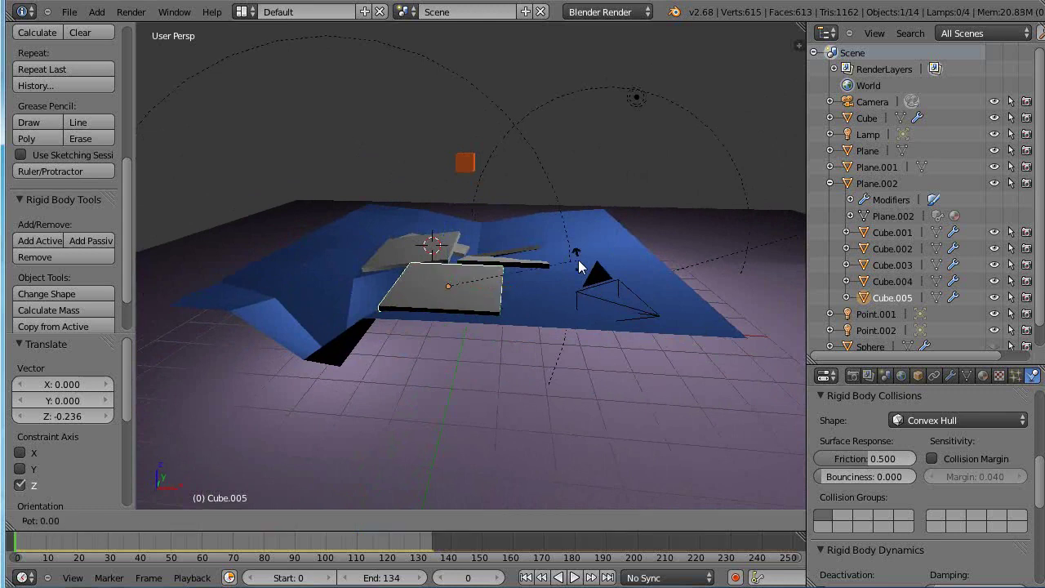
click(577, 264)
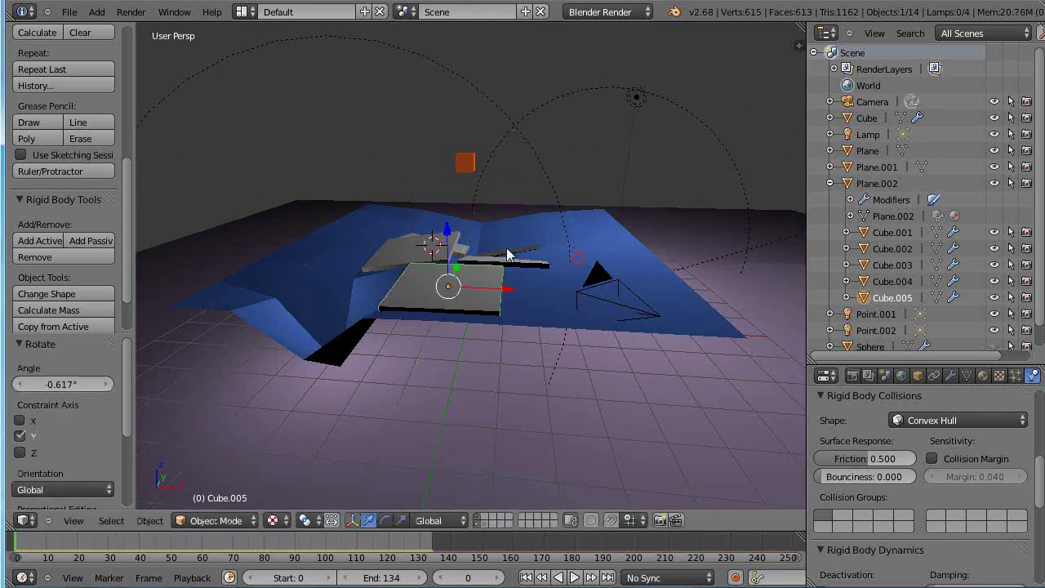
drag(446, 229, 448, 237)
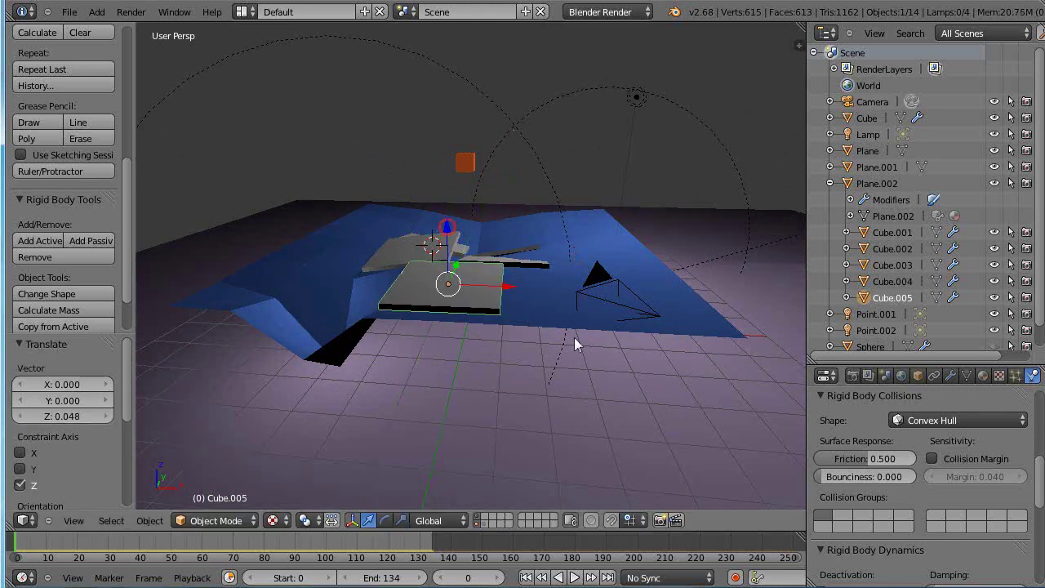
middle_drag(576, 343, 466, 355)
scroll(465, 343, up, 3)
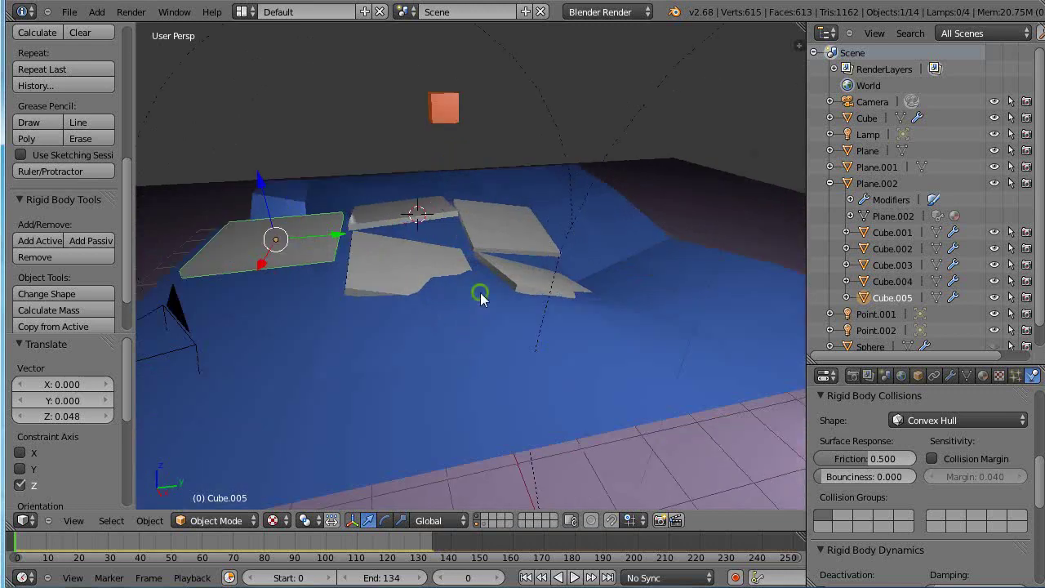
middle_drag(480, 292, 555, 332)
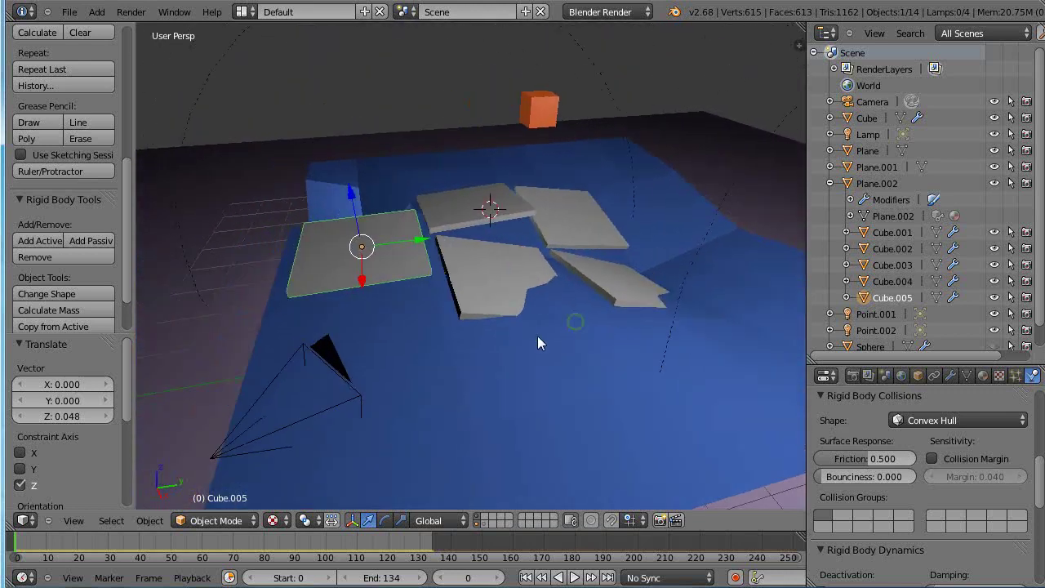
key(t)
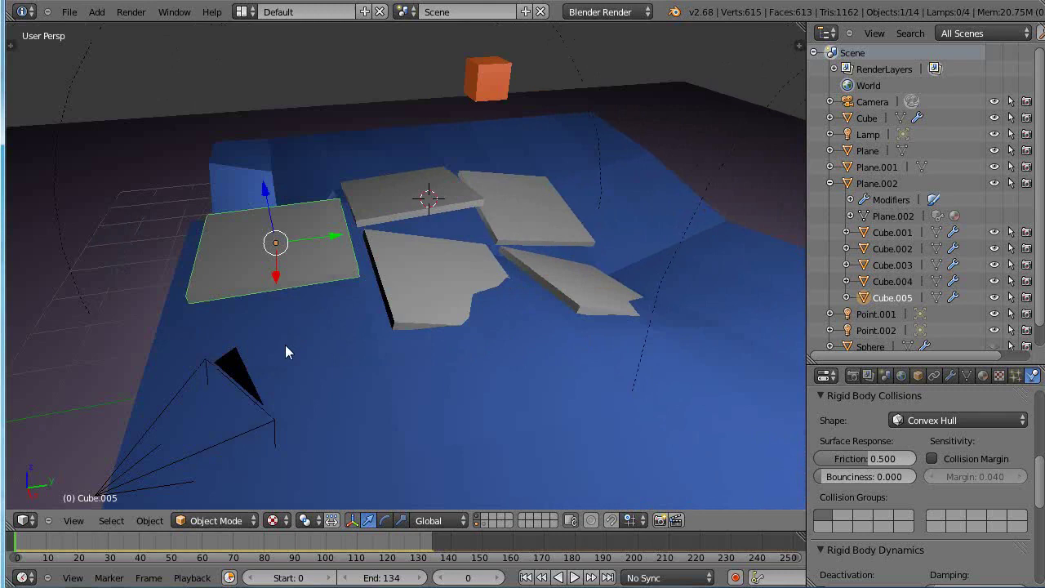
middle_drag(285, 351, 347, 359)
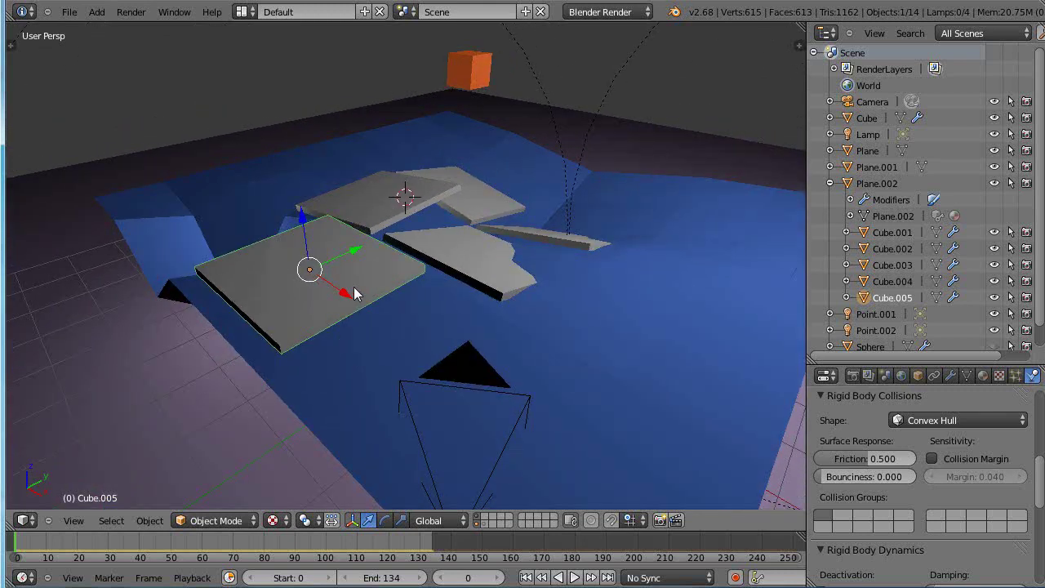
Add Plane.002 to the selection and pick three of its vertices around Cube.005 in Edit Mode.
shift+right_click(369, 363)
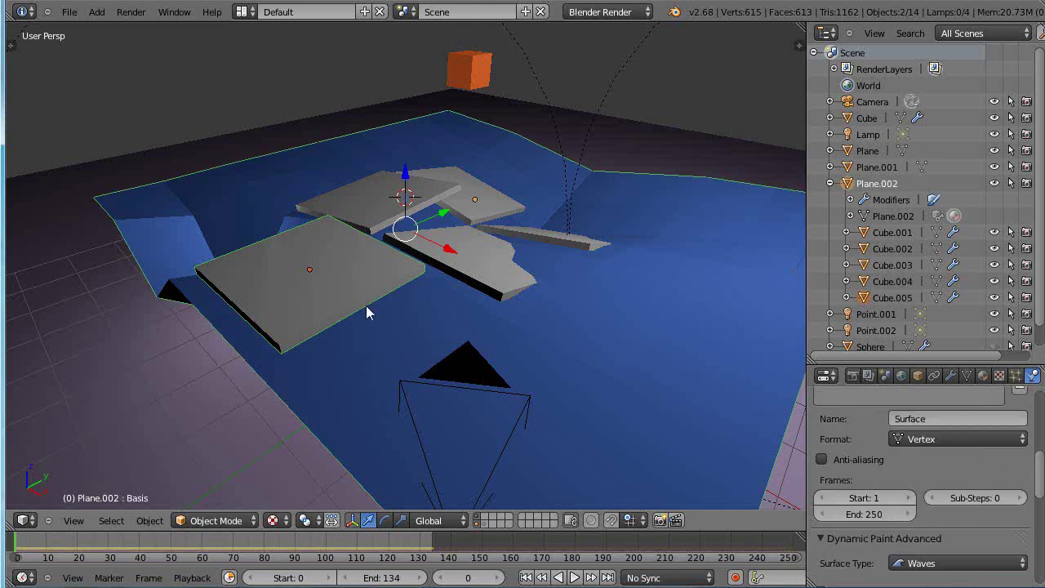
key(Tab)
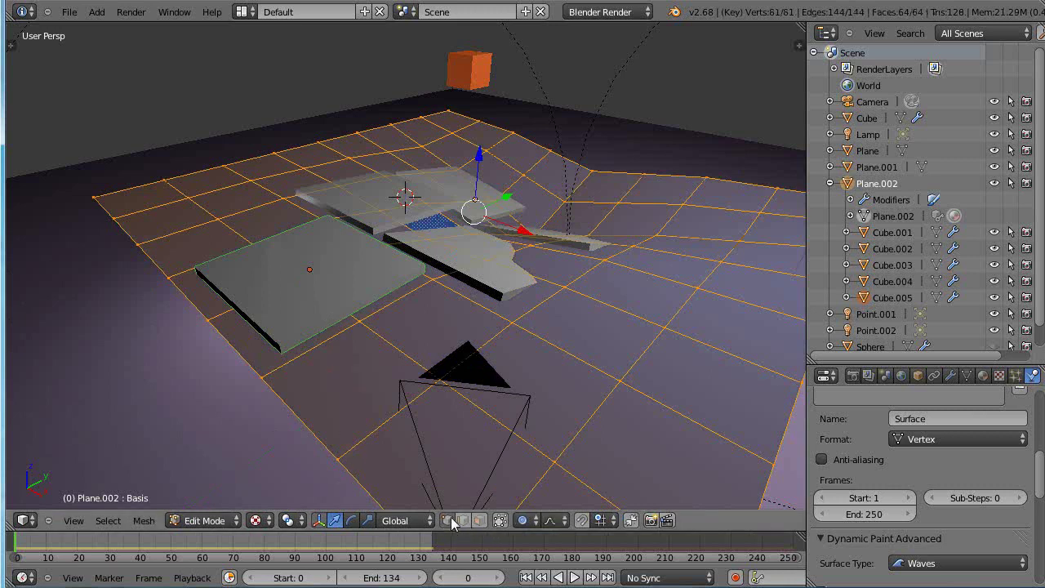
middle_drag(449, 404, 546, 501)
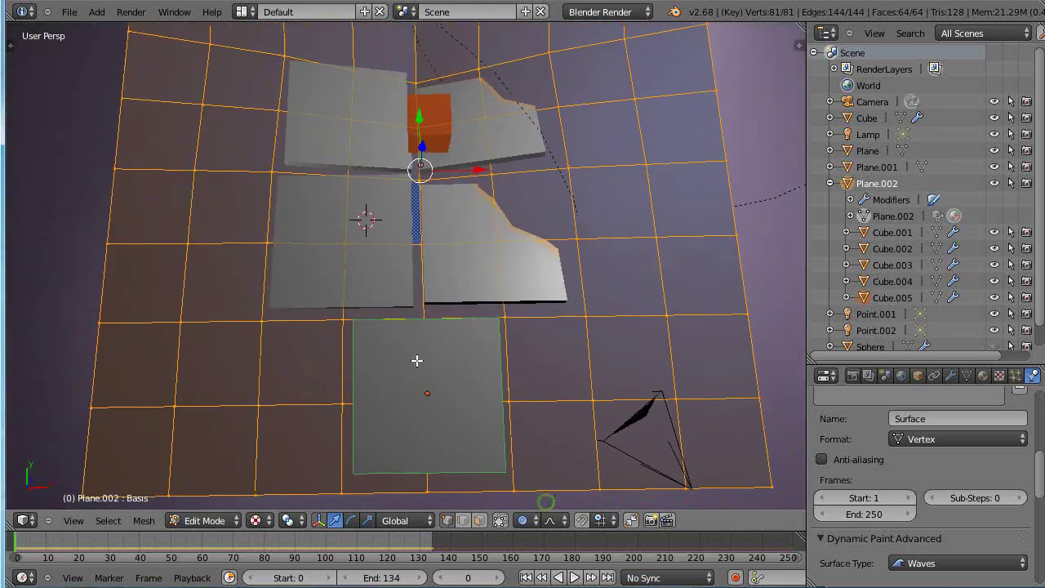
right_click(344, 332)
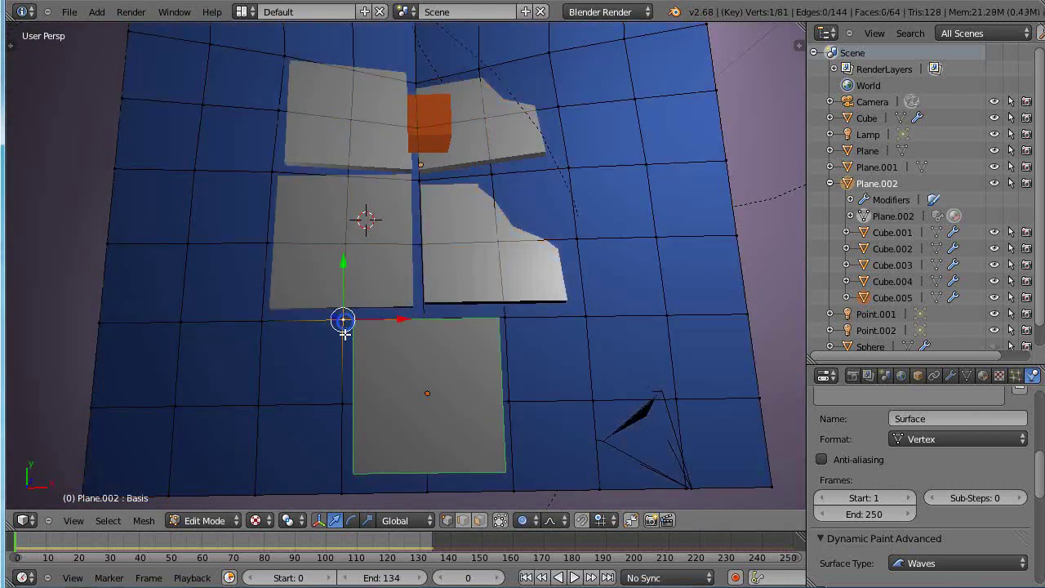
shift+right_click(344, 479)
shift+right_click(518, 398)
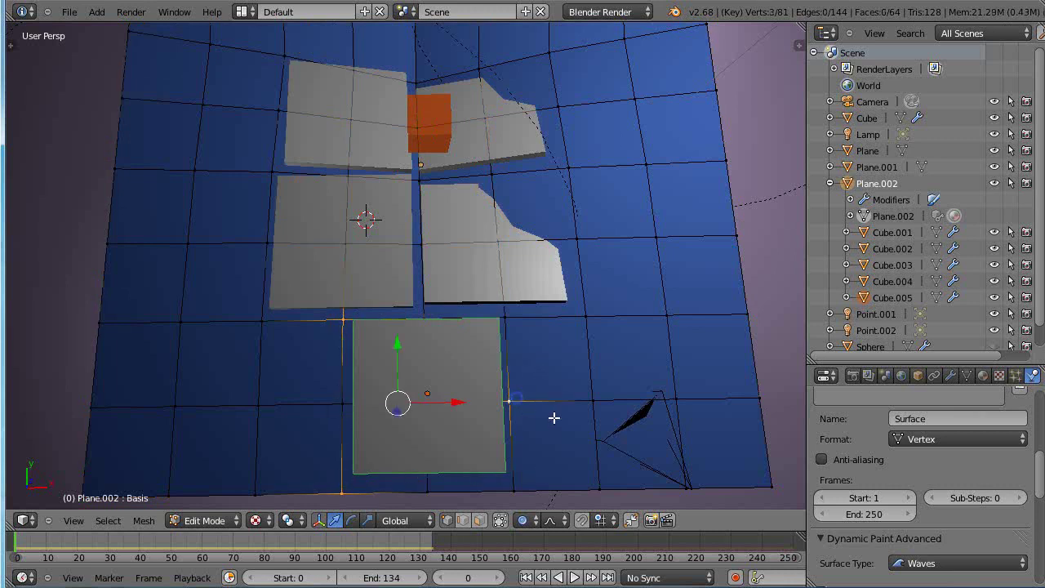
Make Cube.005 a vertex parent of those three vertices and return to Object Mode.
middle_drag(558, 416, 475, 338)
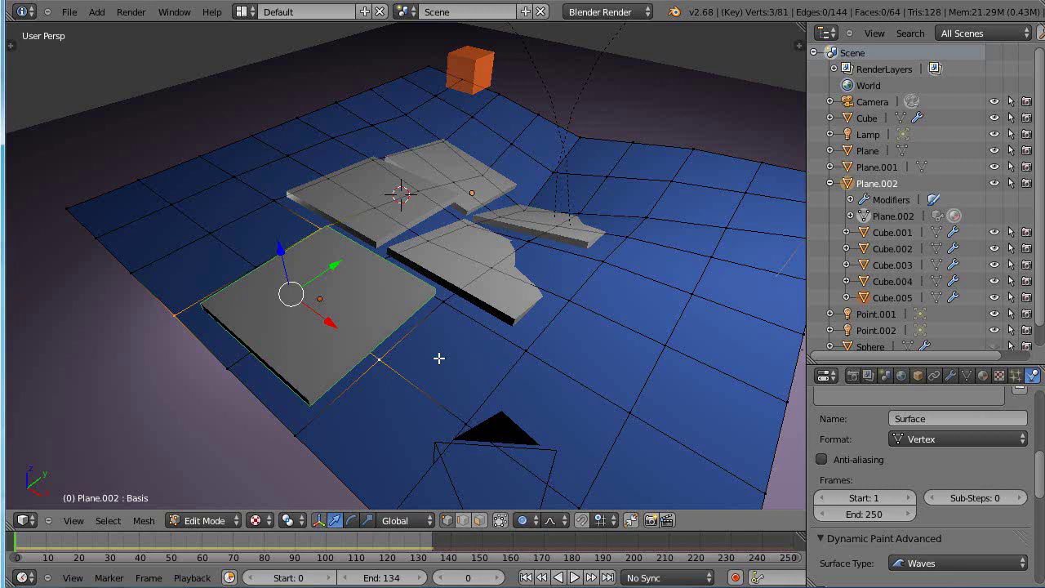
key(ctrl+p)
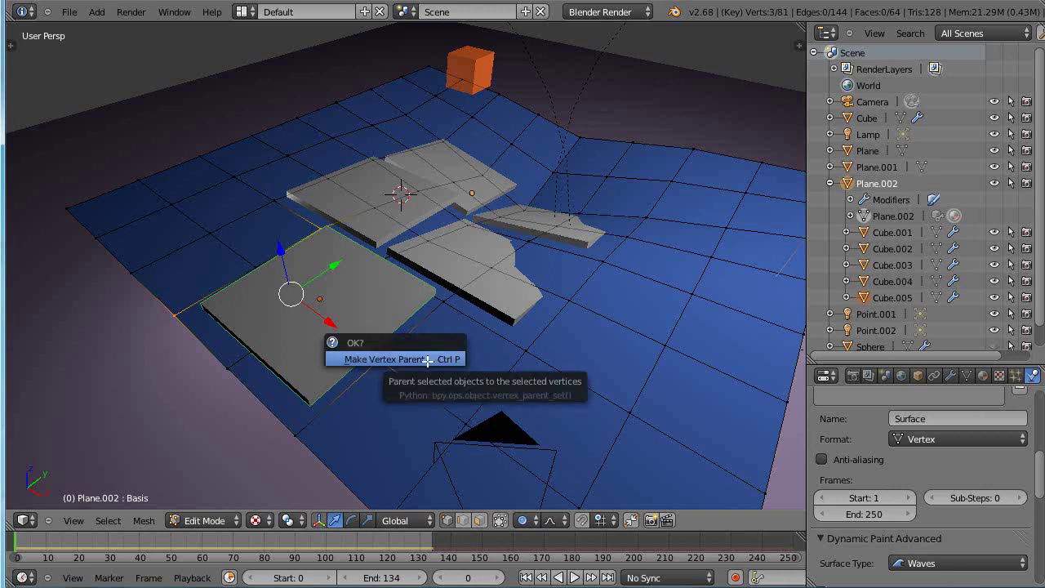
click(428, 359)
middle_drag(427, 362, 306, 280)
key(Tab)
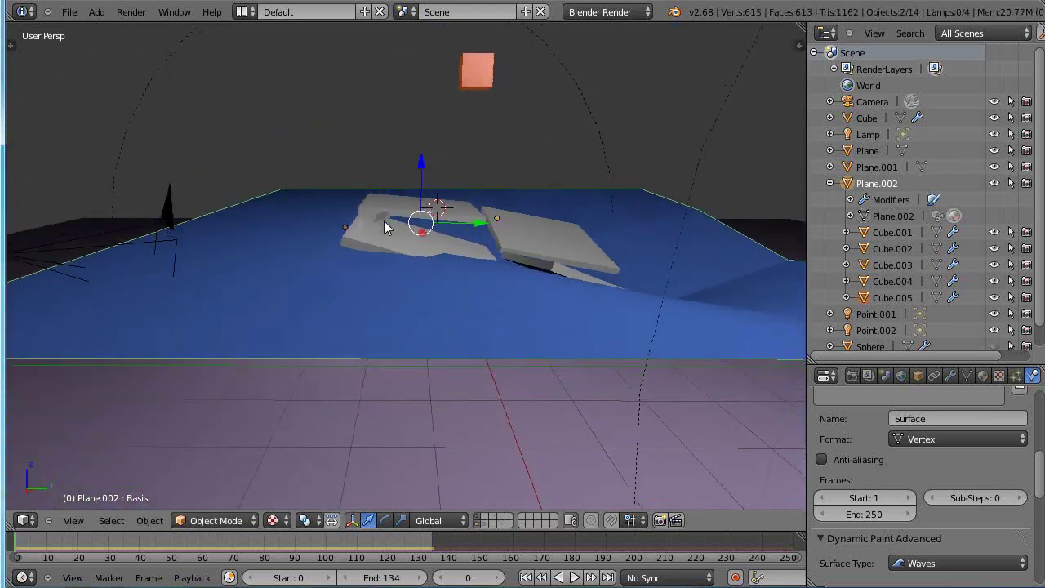
Select the slab Cube.005 and start playing the simulation.
click(384, 220)
click(384, 217)
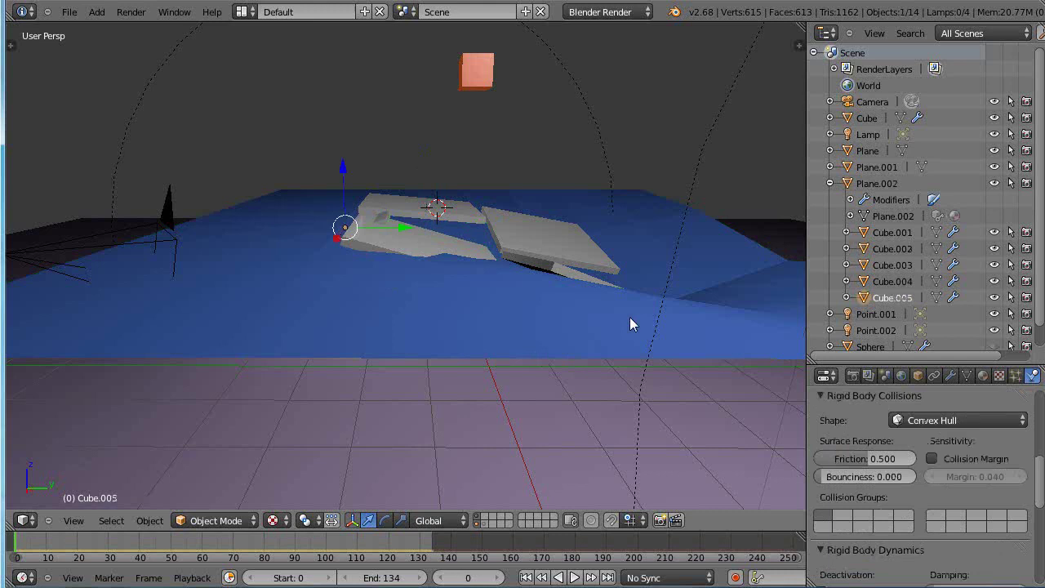
key(alt+a)
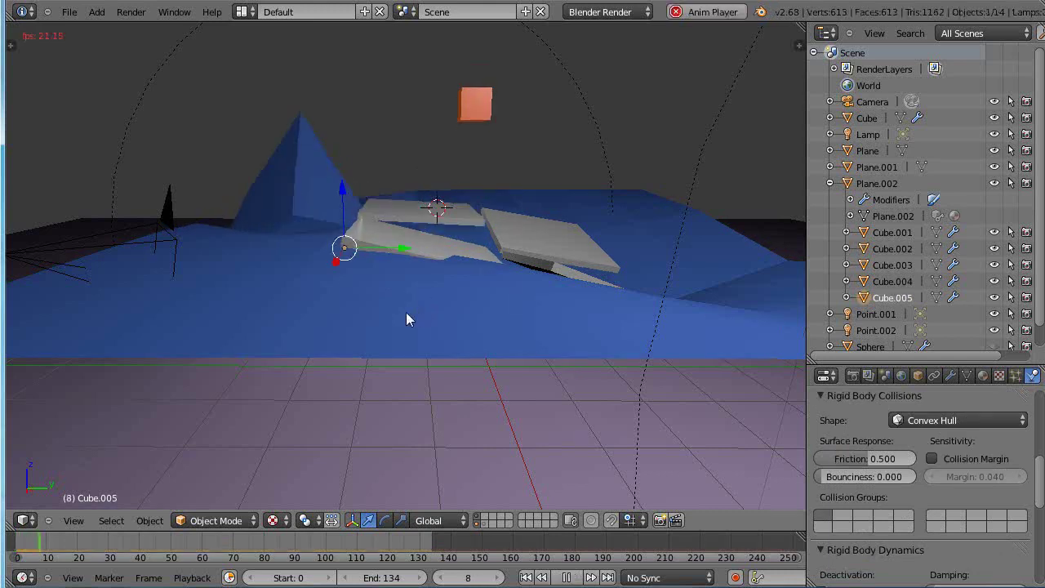
middle_drag(419, 326, 426, 352)
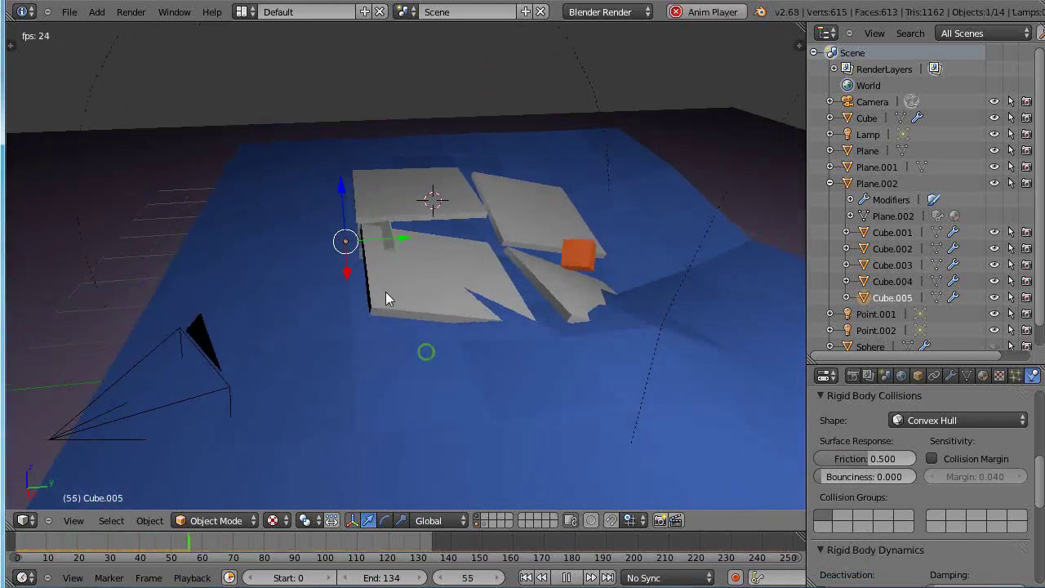
key(Tab)
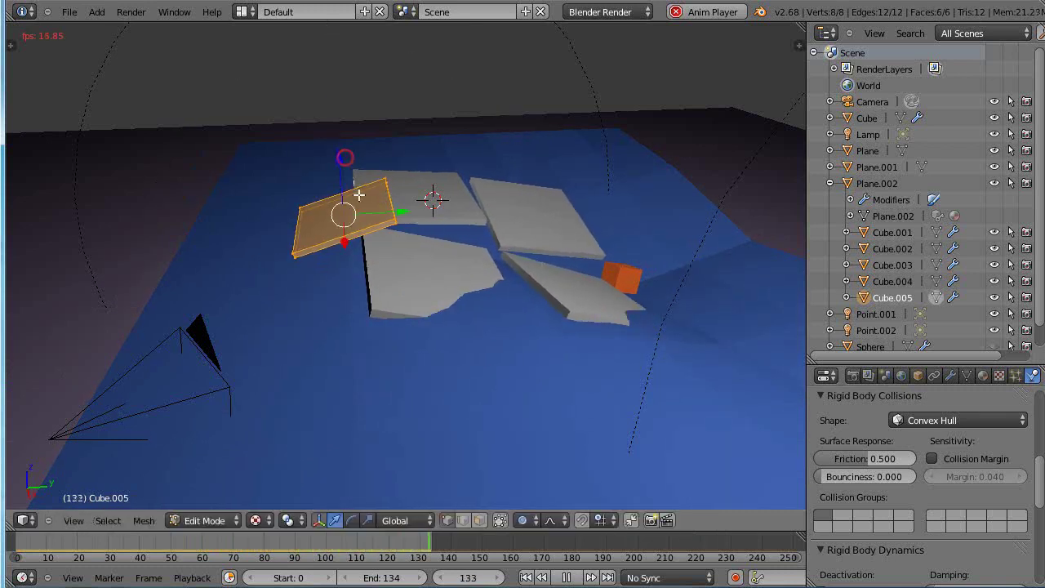
click(369, 219)
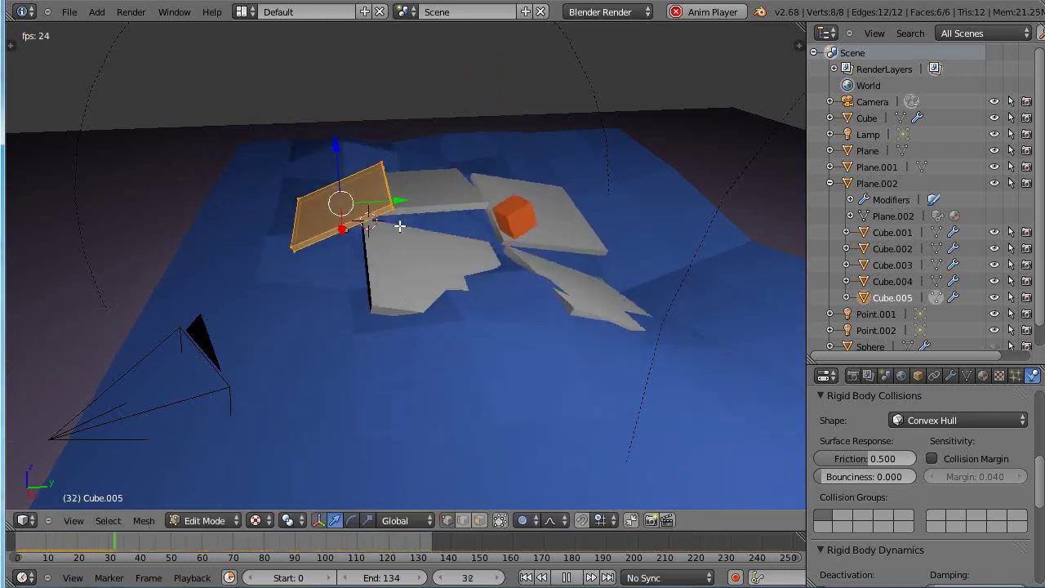
key(Tab)
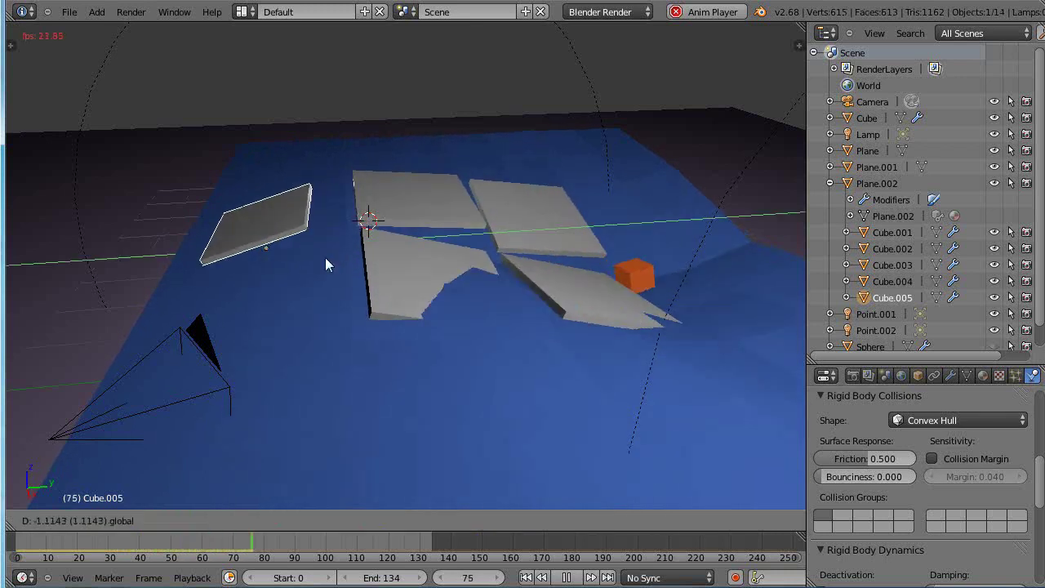
middle_drag(333, 279, 329, 244)
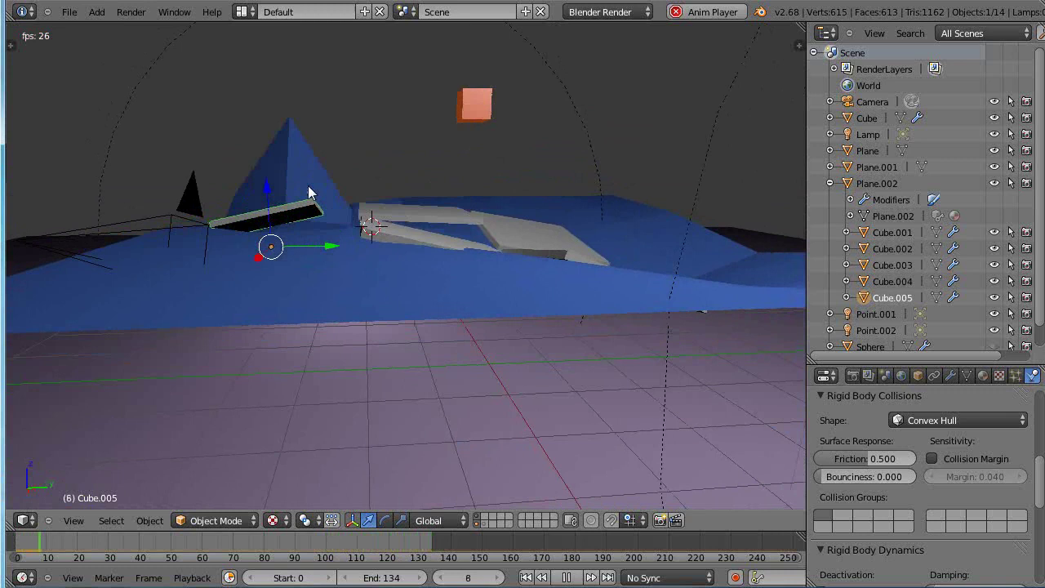
Rotate the leftmost slab about the global X axis twice to refine its tilt.
key(r)
key(x)
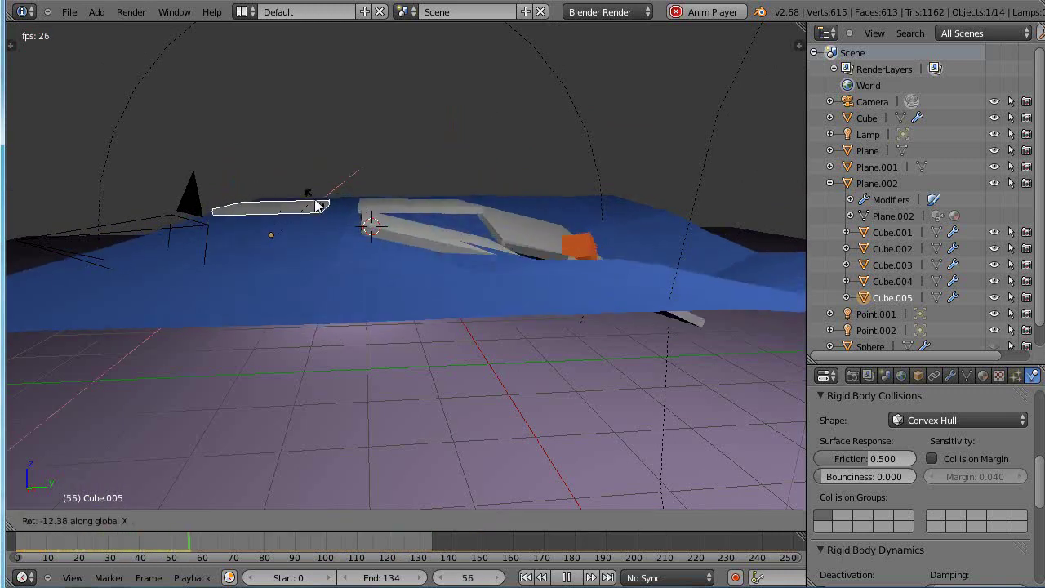
click(316, 205)
key(x)
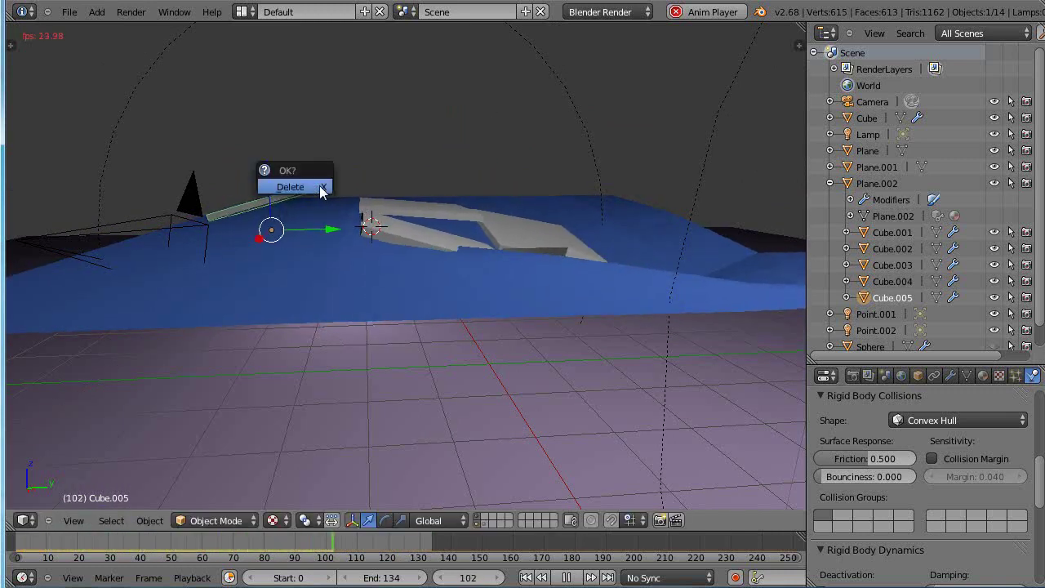
key(r)
key(x)
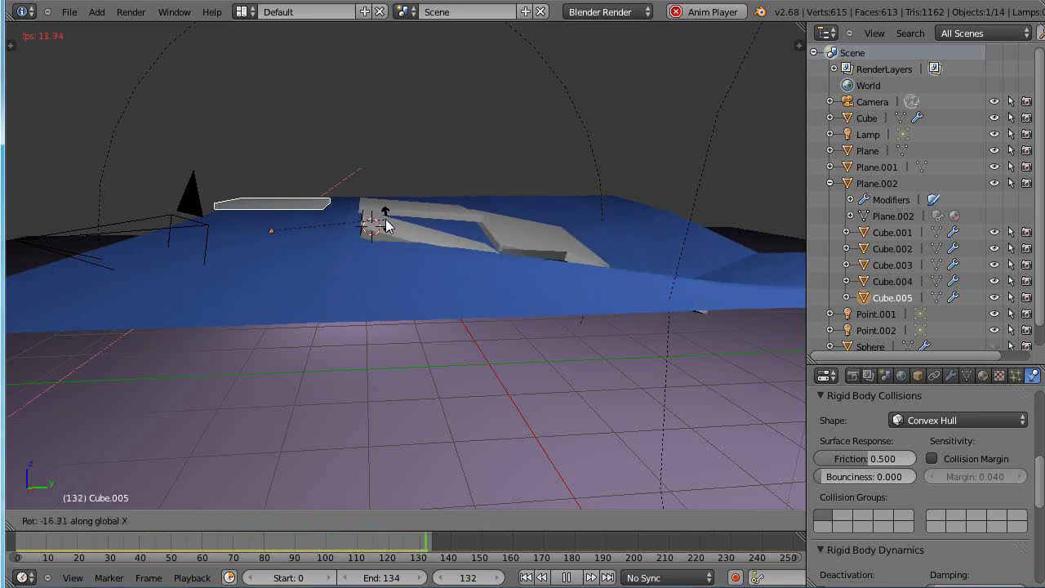
click(303, 185)
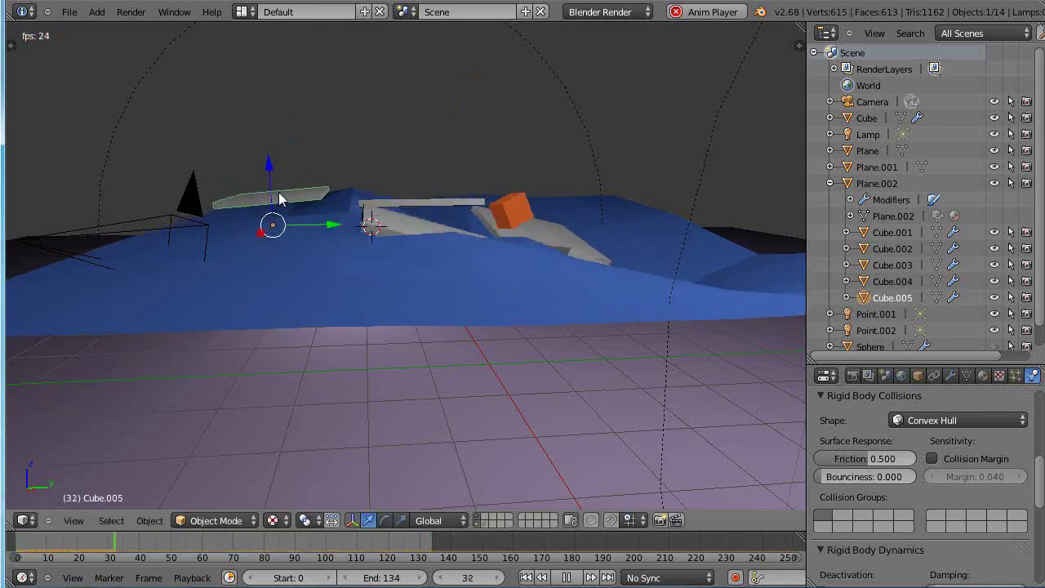
middle_drag(299, 243, 273, 275)
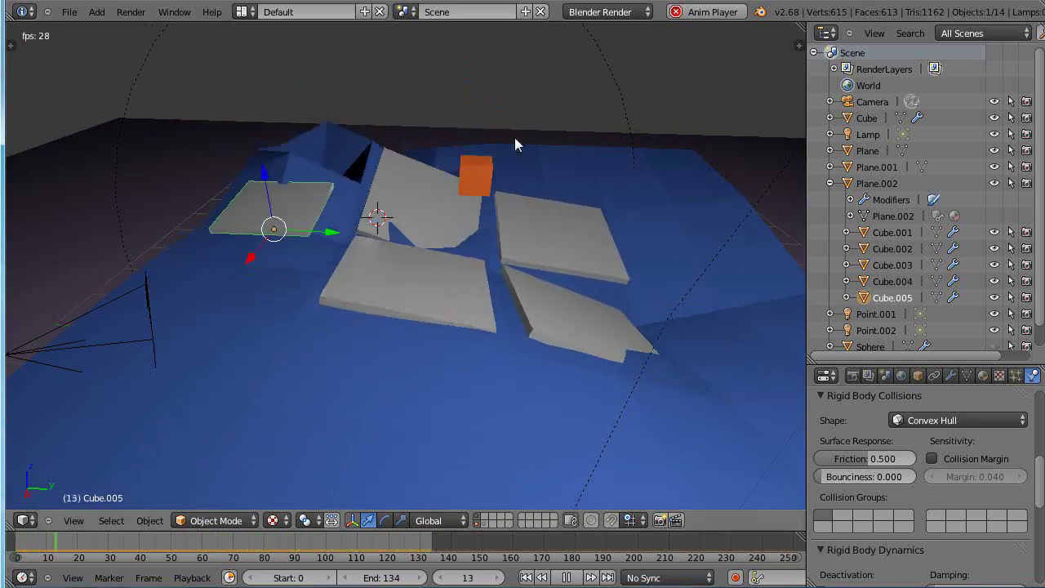
mouse_move(574, 334)
middle_down()
mouse_move(569, 354)
mouse_move(569, 340)
middle_up()
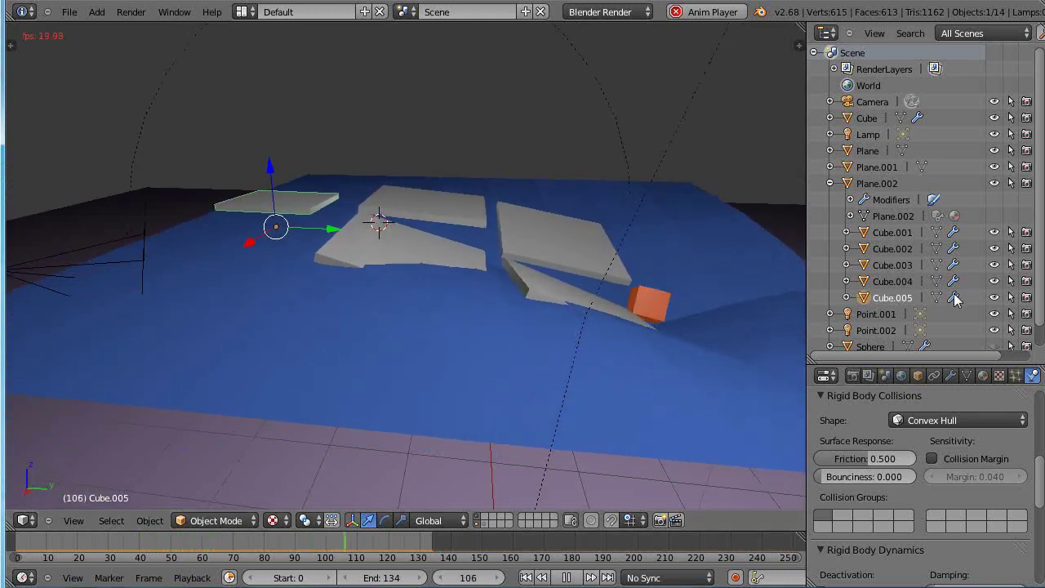
Hide slabs Cube.005 through Cube.001 via their Outliner eye icons and stop playback at frame 0.
click(993, 298)
click(993, 281)
click(995, 252)
click(994, 248)
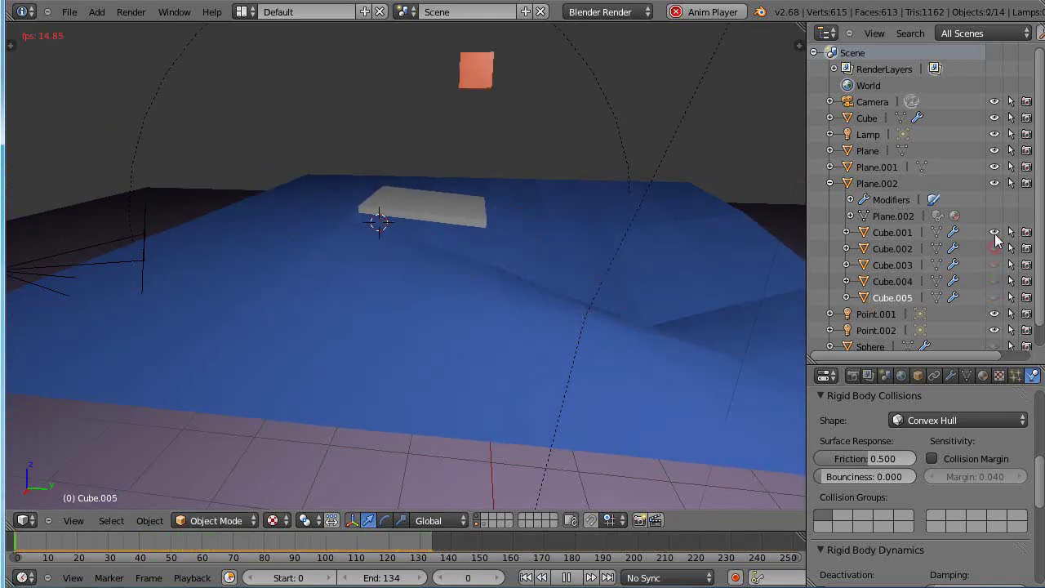
click(994, 233)
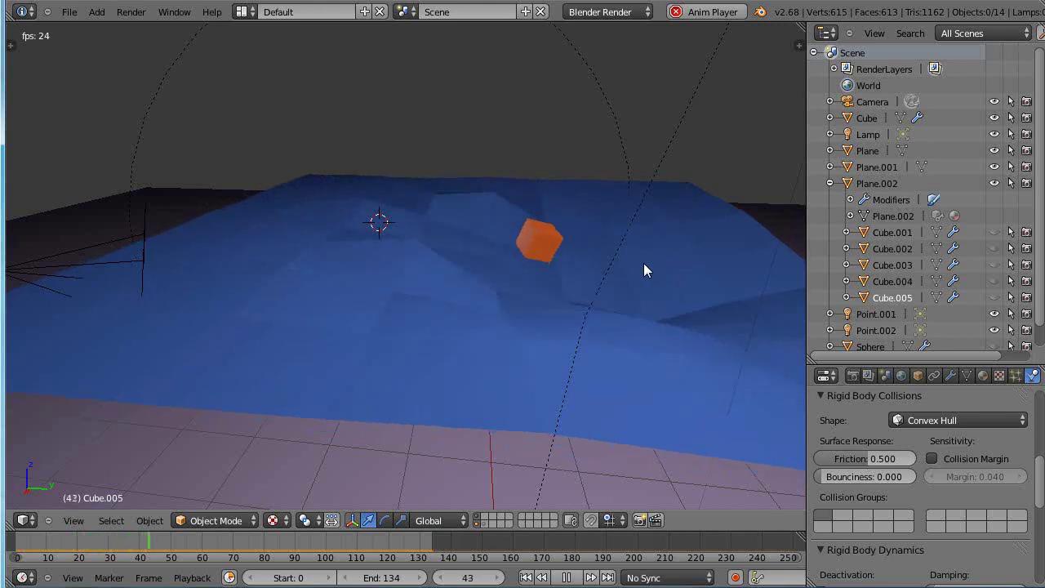
key(Escape)
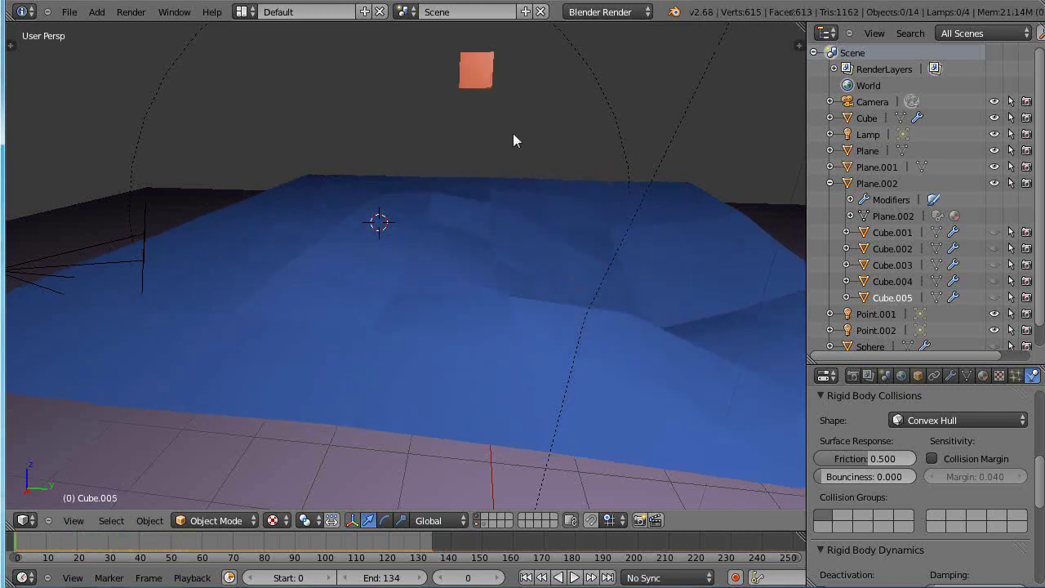
Select Cube.002 and enlarge the Properties area to show its Active, Dynamic, Animated rigid body settings.
right_click(384, 269)
key(Tab)
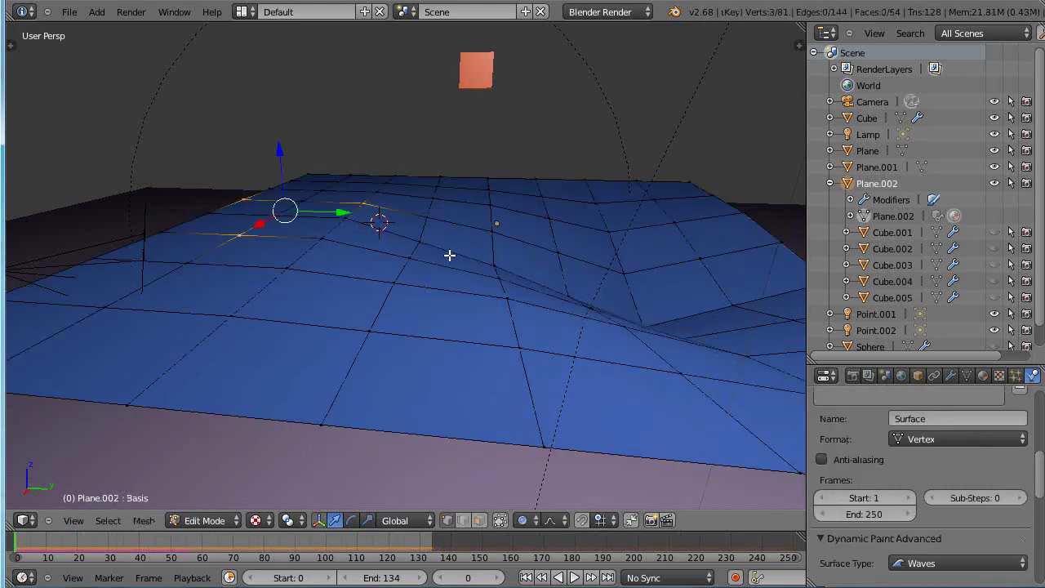
click(902, 247)
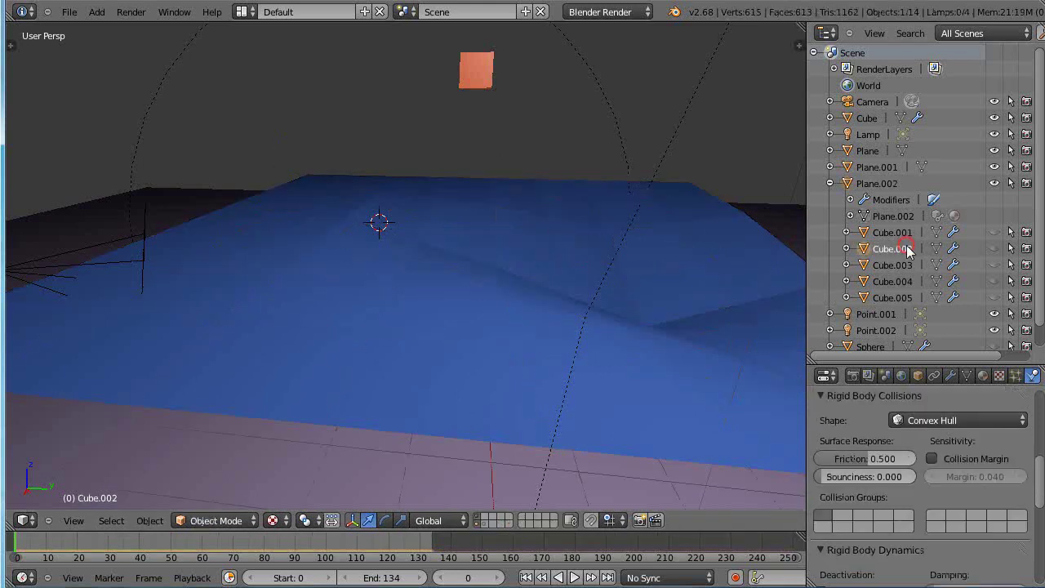
scroll(906, 444, down, 3)
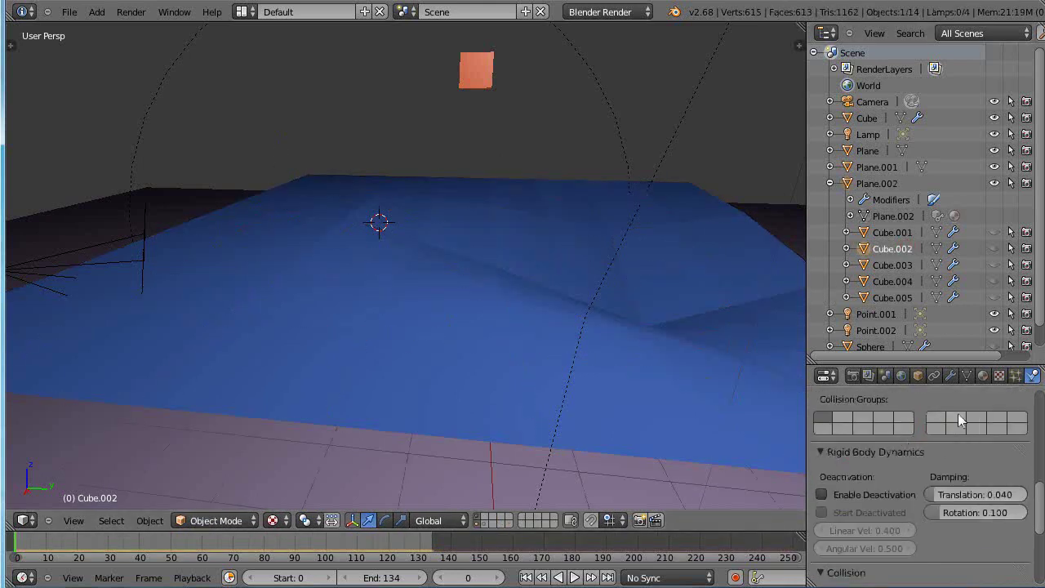
drag(944, 361, 951, 144)
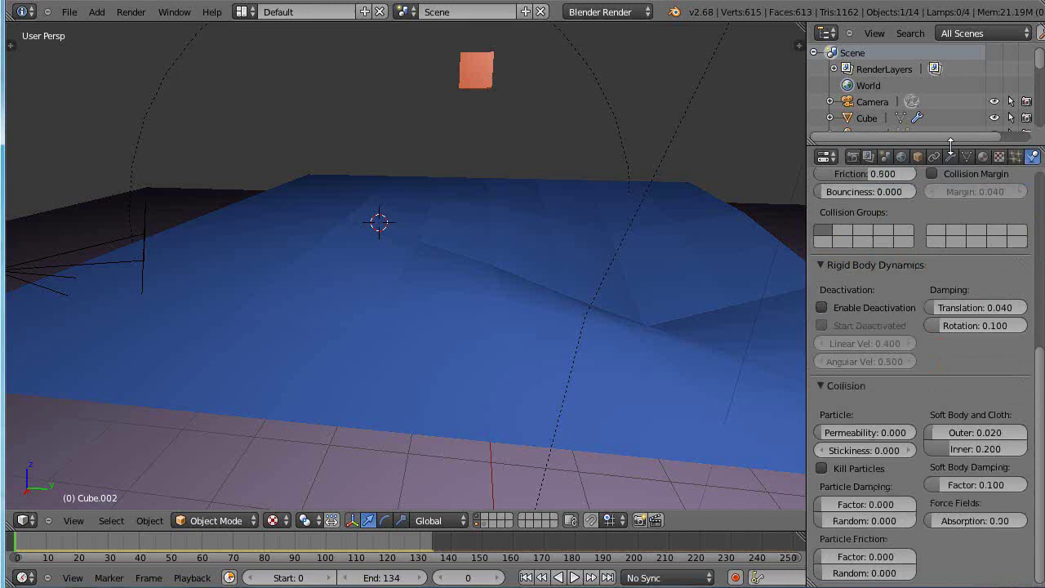
scroll(907, 410, up, 9)
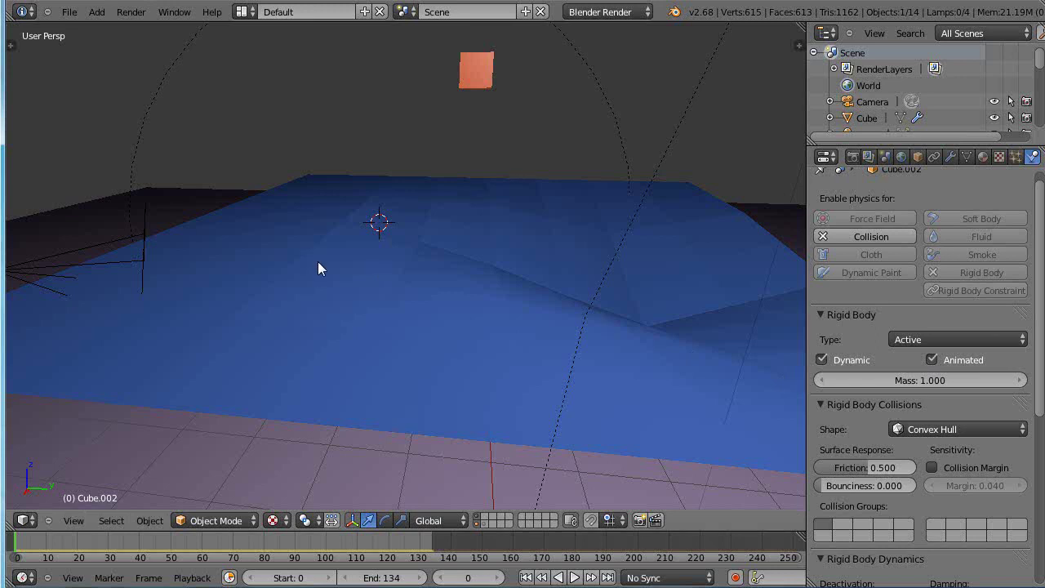
middle_drag(414, 276, 375, 332)
middle_drag(506, 371, 494, 363)
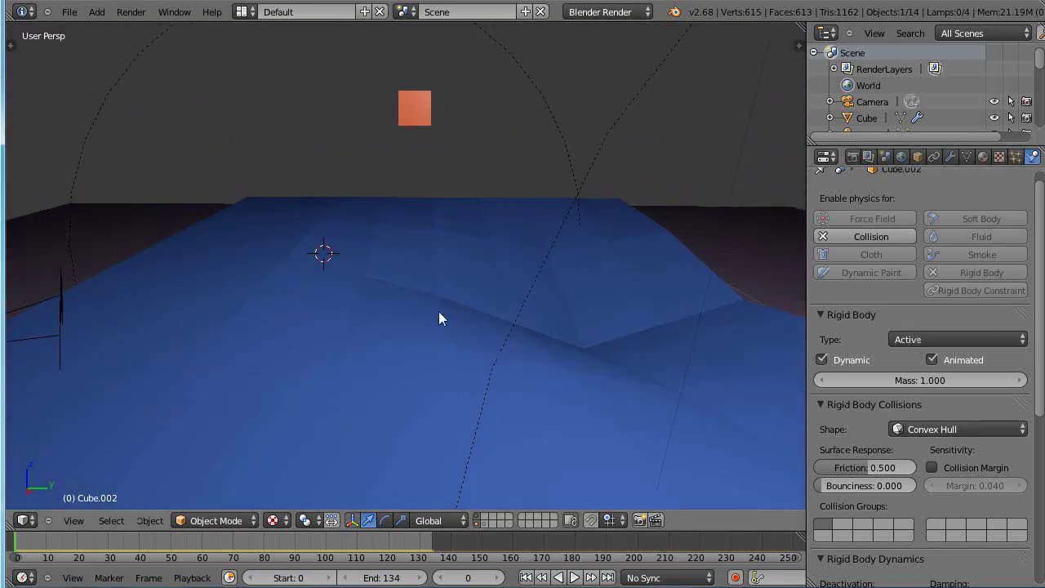